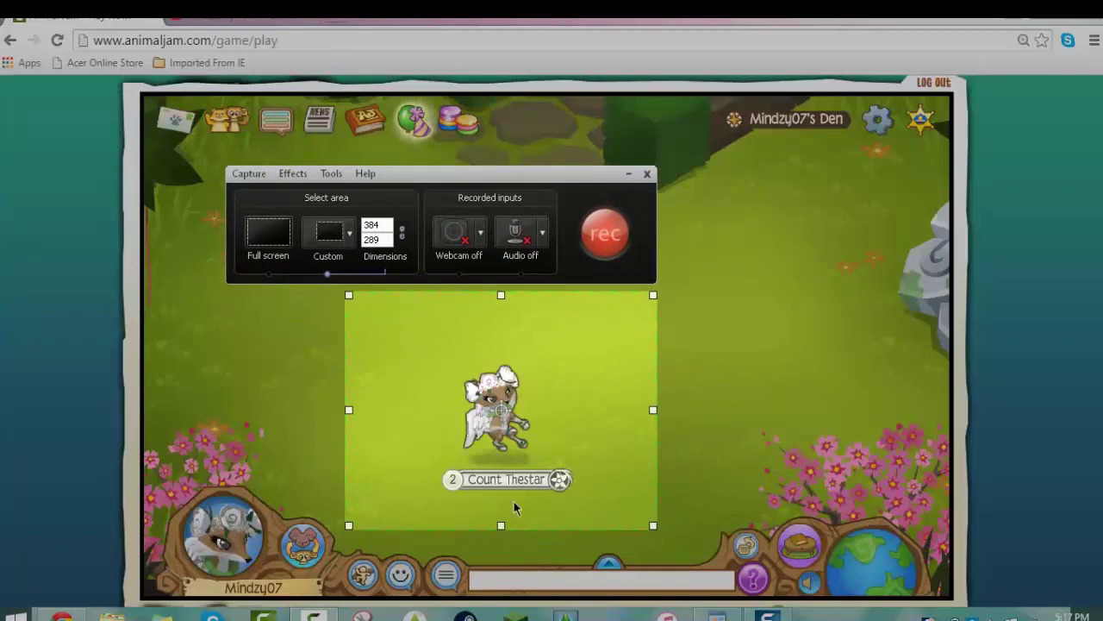
Record the selected custom area around the dancing animal with webcam and audio off, then save the recording for editing
left_click(519, 240)
left_click(437, 235)
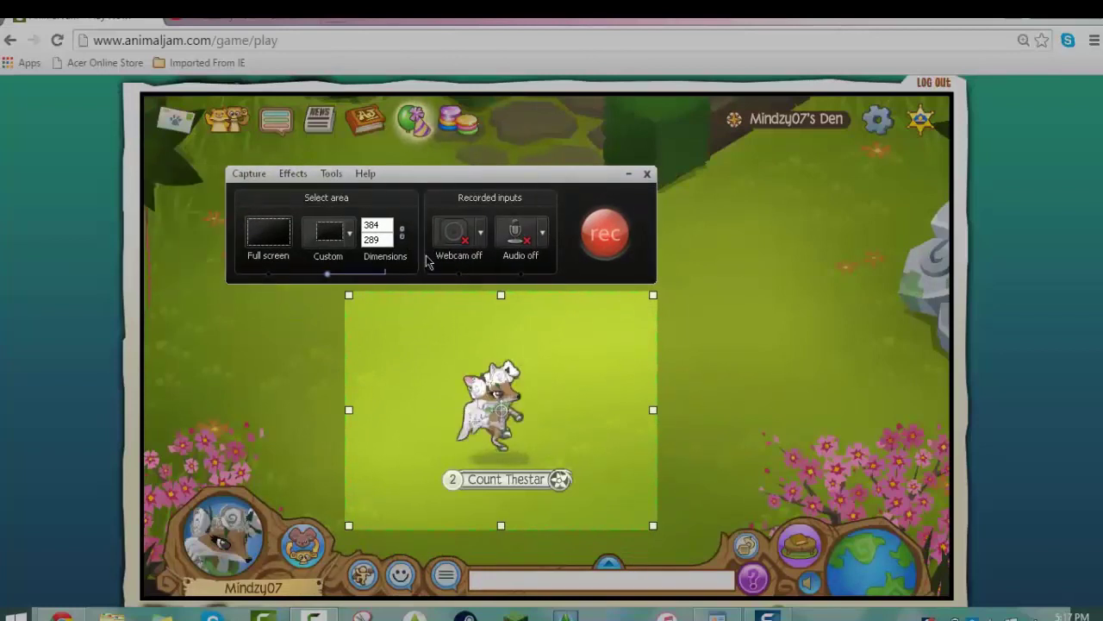
left_click(481, 234)
left_click(484, 231)
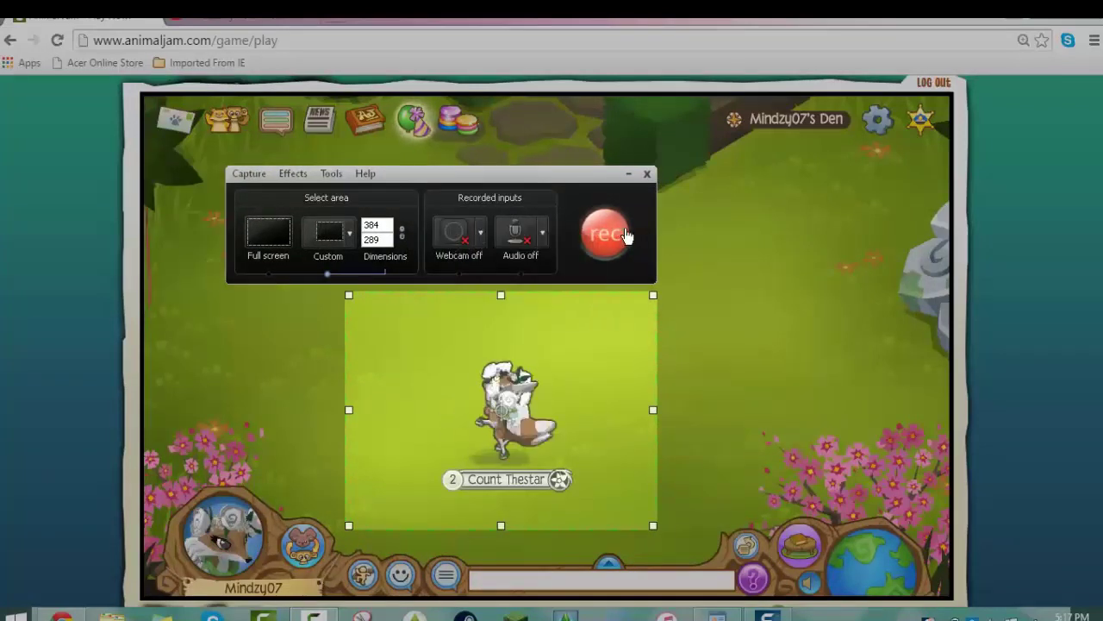
left_click(566, 248)
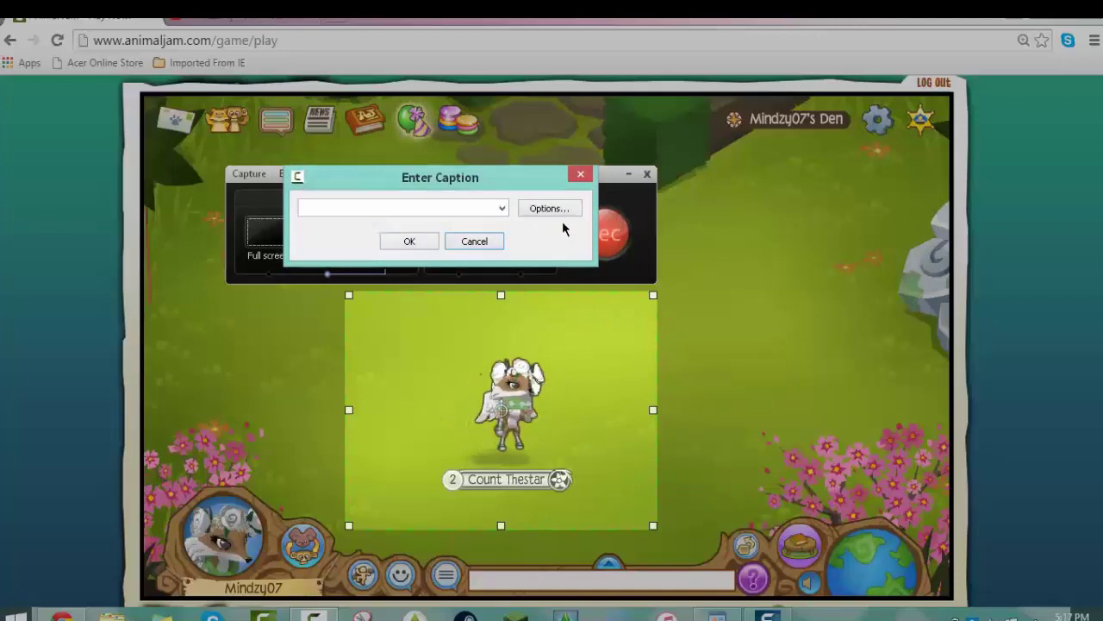
left_click(402, 242)
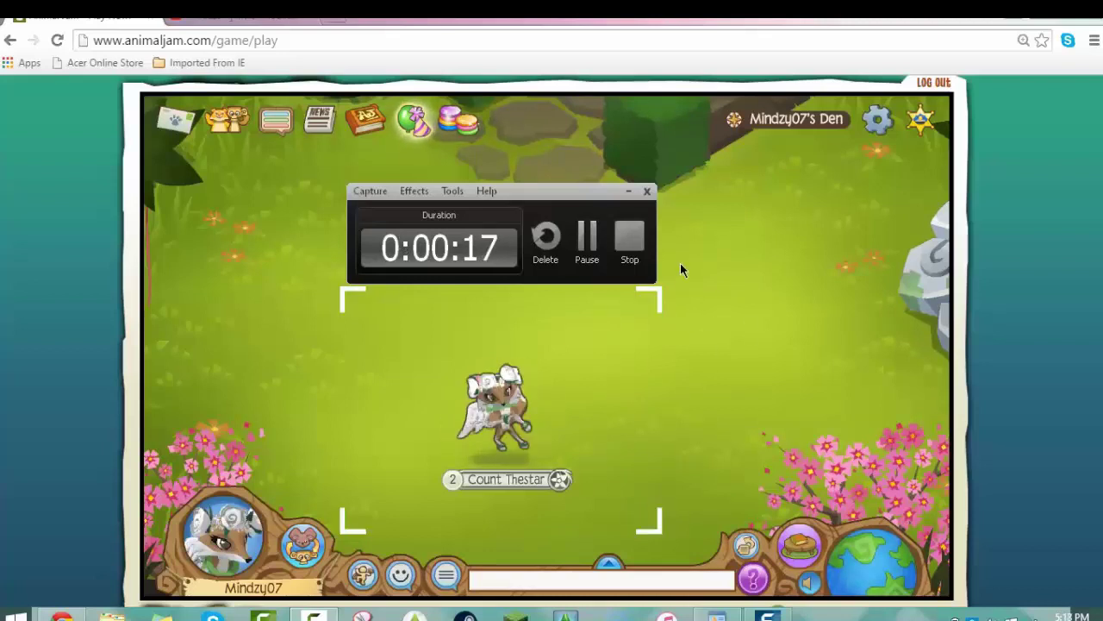
left_click(631, 243)
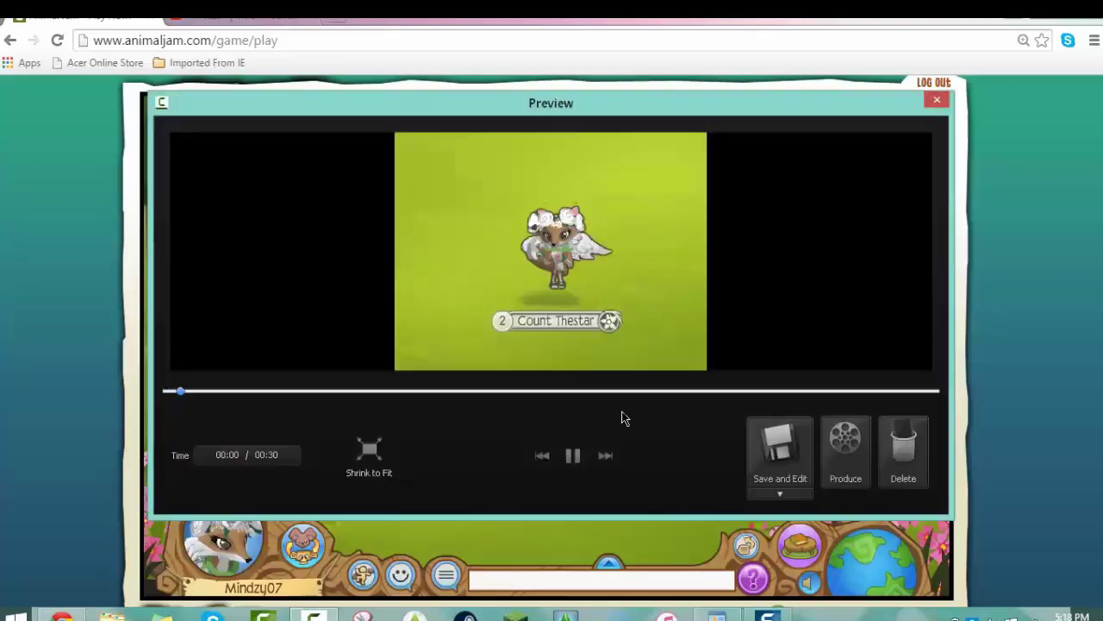
left_click(781, 448)
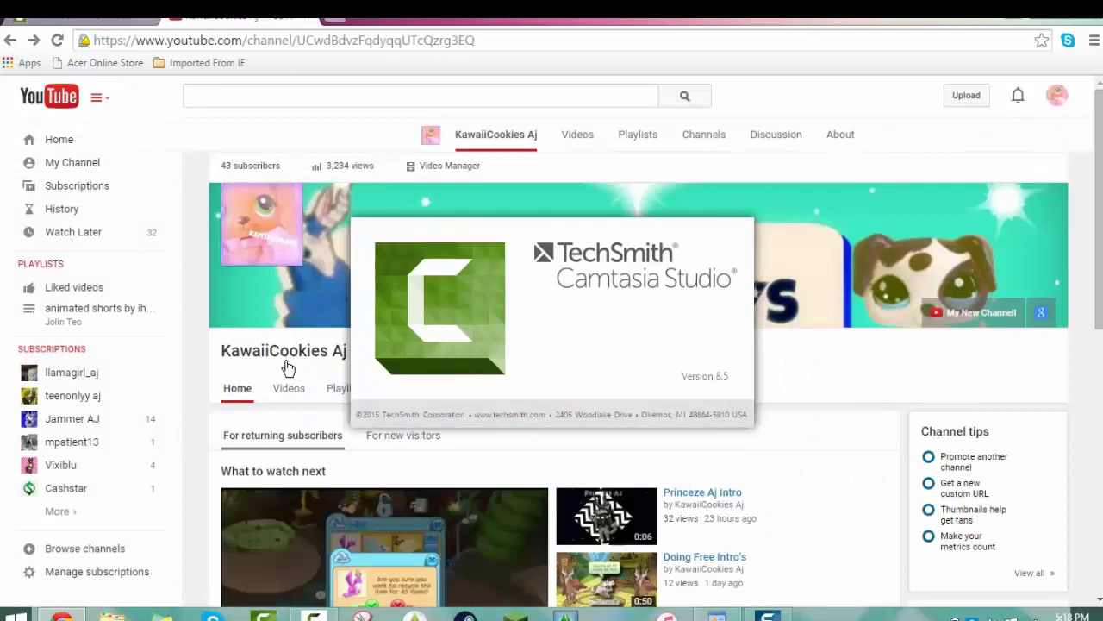
scroll(288, 368, "down", 1)
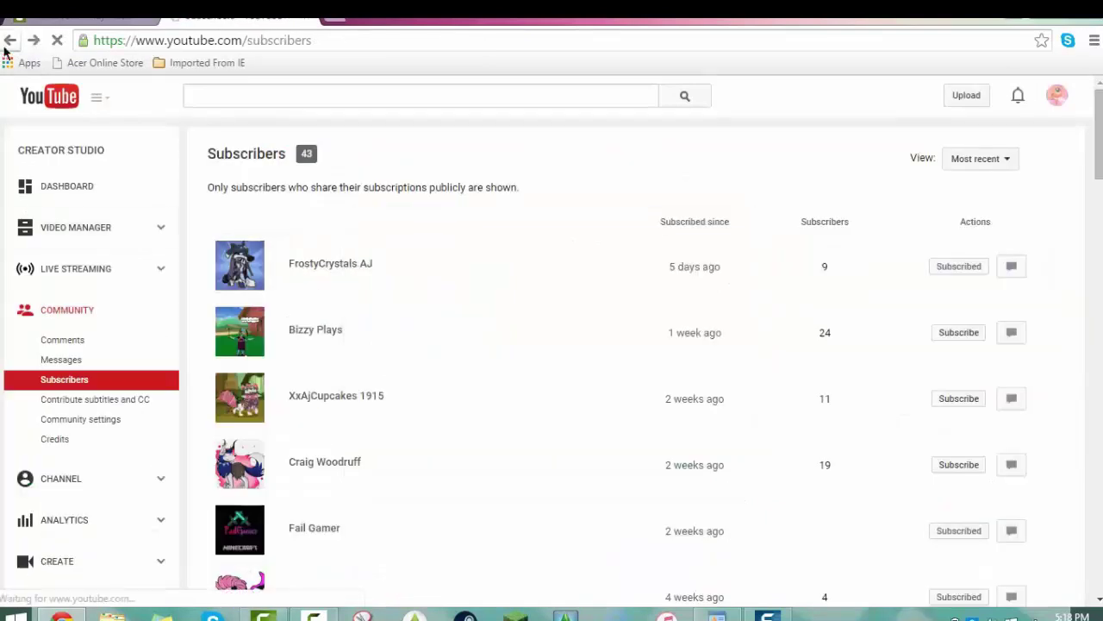
left_click(8, 41)
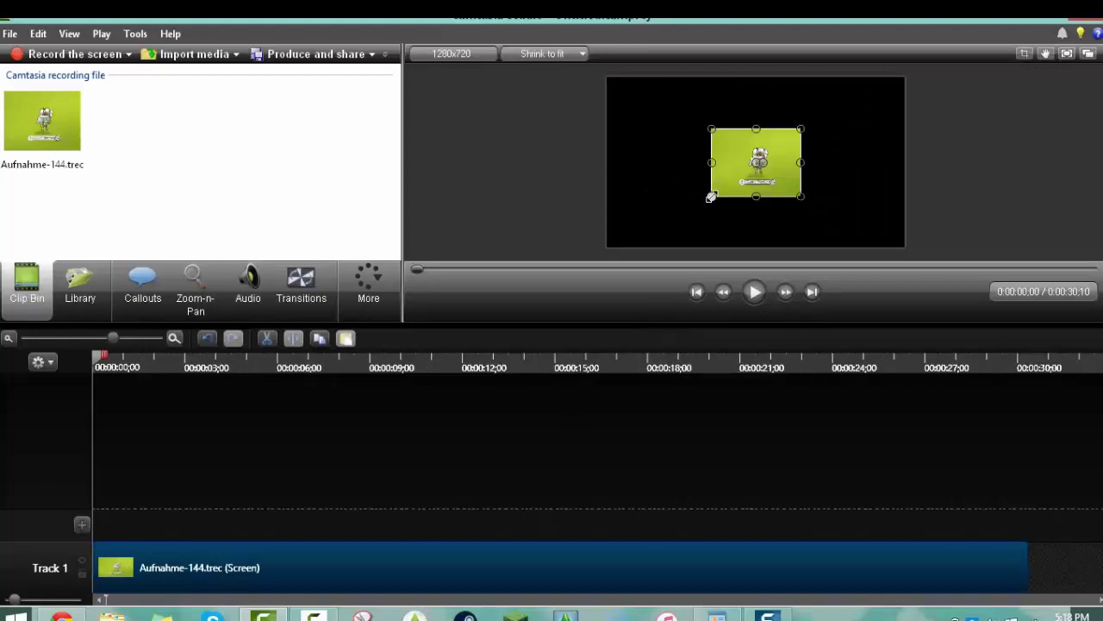
Crop the name tag off the lower part of the recording and enlarge the cropped clip to nearly fill the canvas
right_click(628, 295)
right_click(994, 54)
left_click(1025, 53)
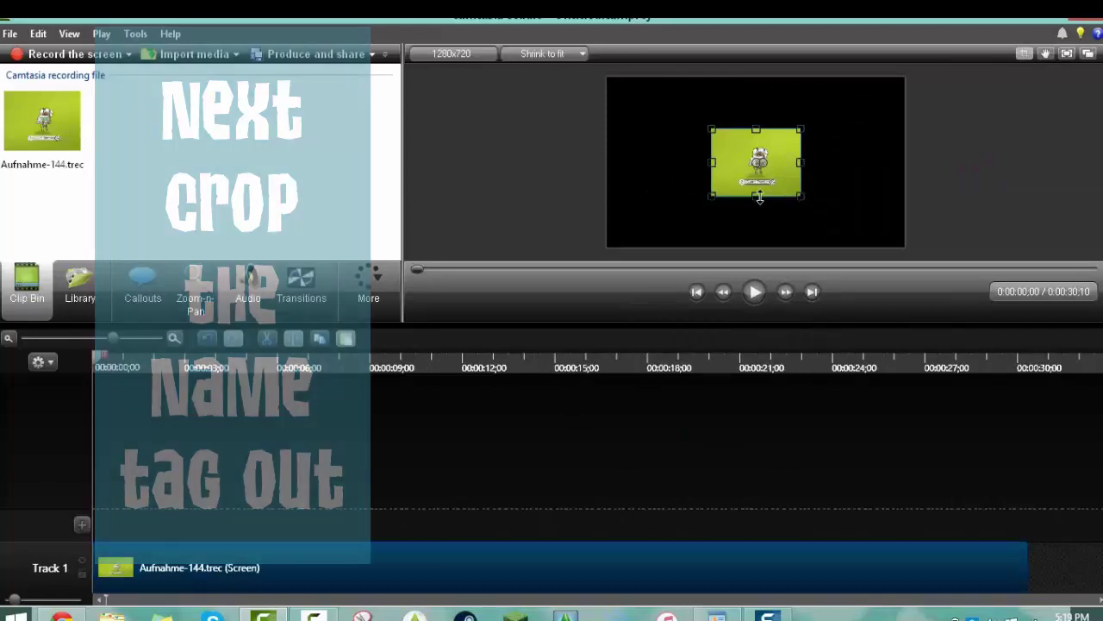
left_click_drag(759, 197, 749, 188)
right_click(756, 186)
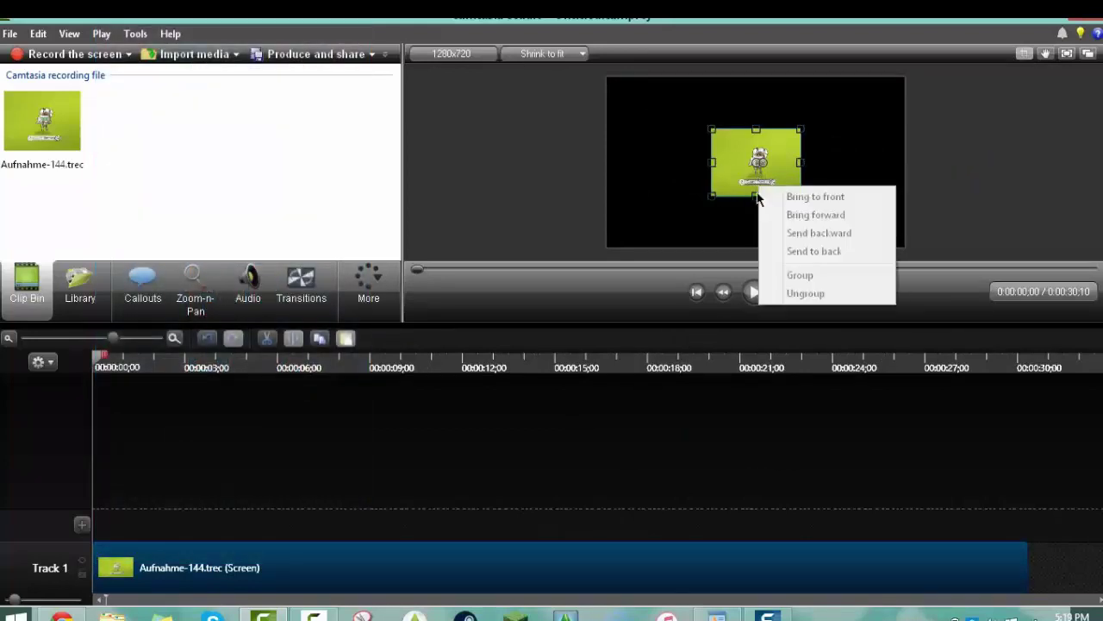
left_click(758, 192)
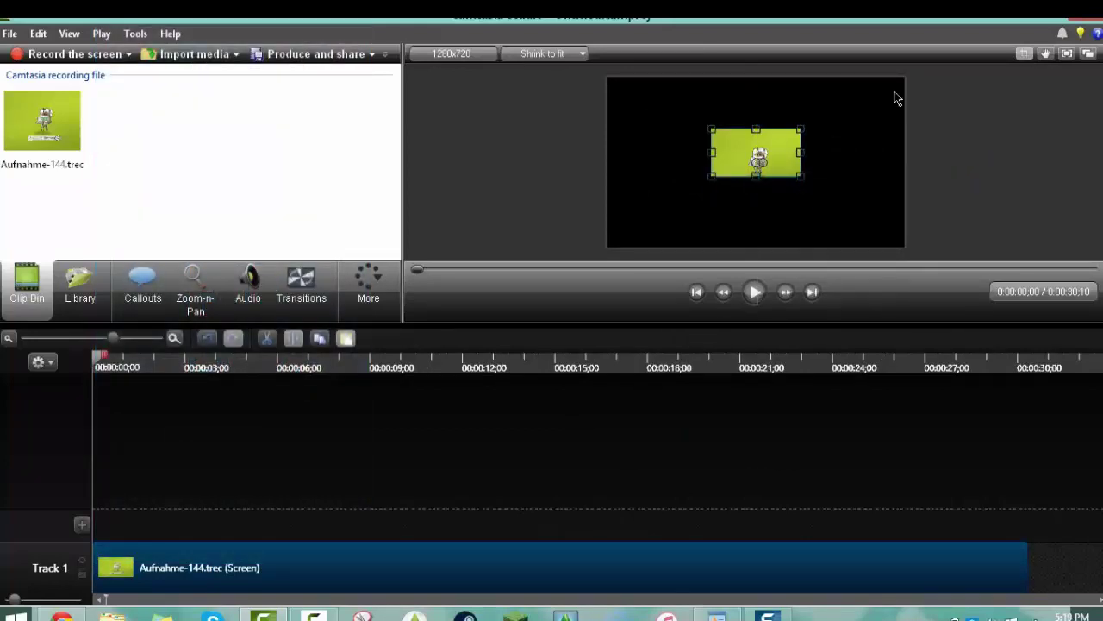
left_click(1023, 55)
left_click(1026, 57)
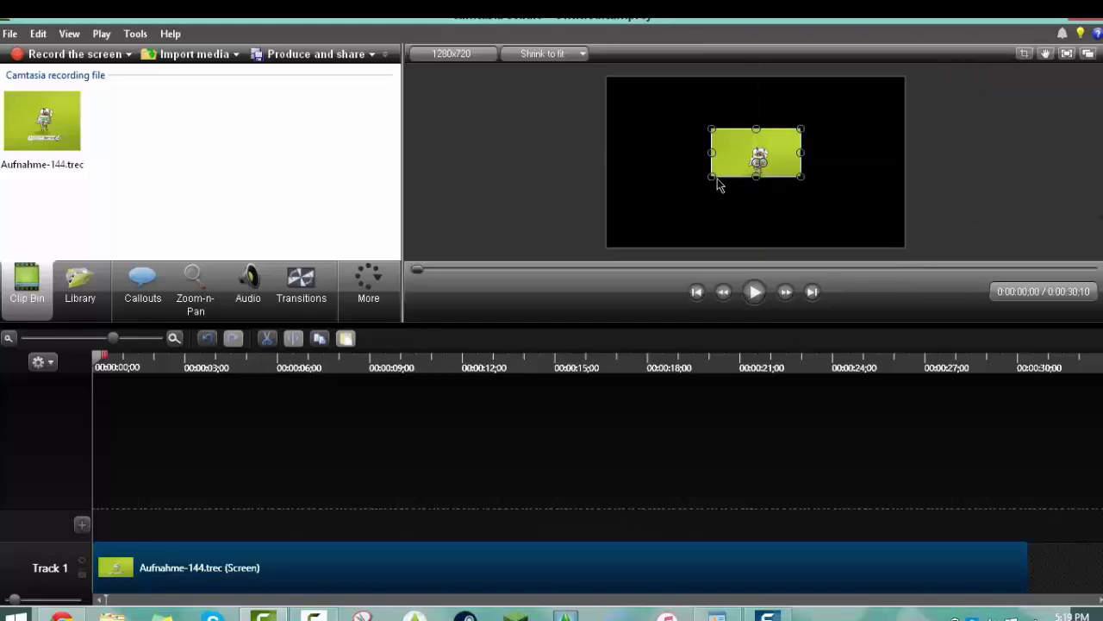
left_click_drag(714, 177, 639, 238)
left_click_drag(801, 129, 887, 81)
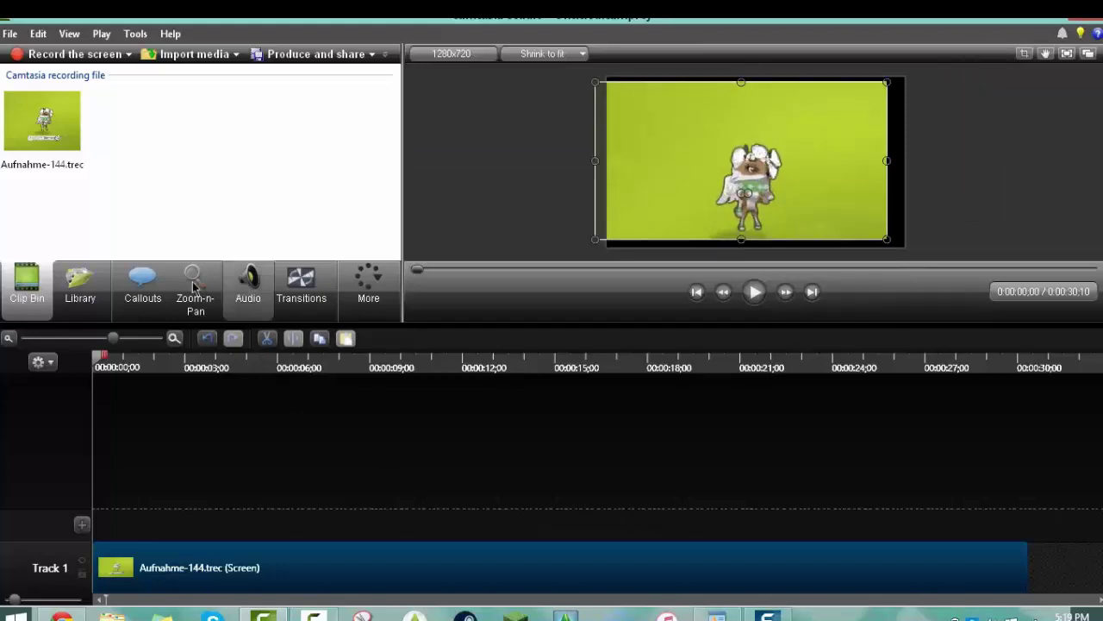
Remove the green background from the clip with the Remove a color effect, sampling the green from the canvas
left_click(368, 283)
left_click(381, 332)
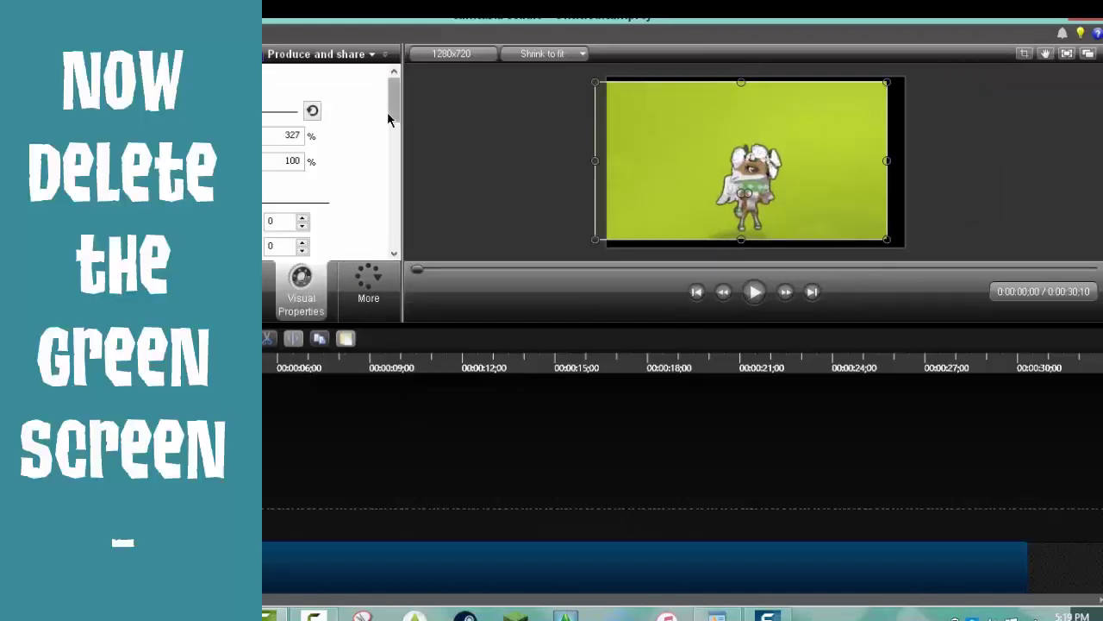
left_click_drag(387, 119, 388, 177)
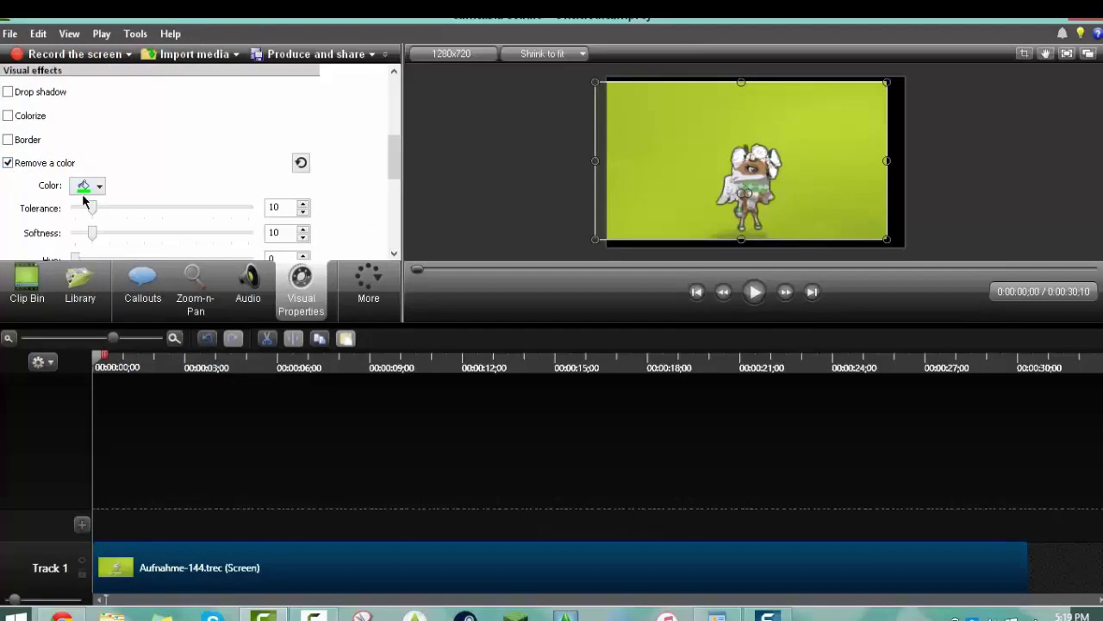
left_click(85, 189)
left_click(123, 300)
left_click(651, 173)
left_click(94, 186)
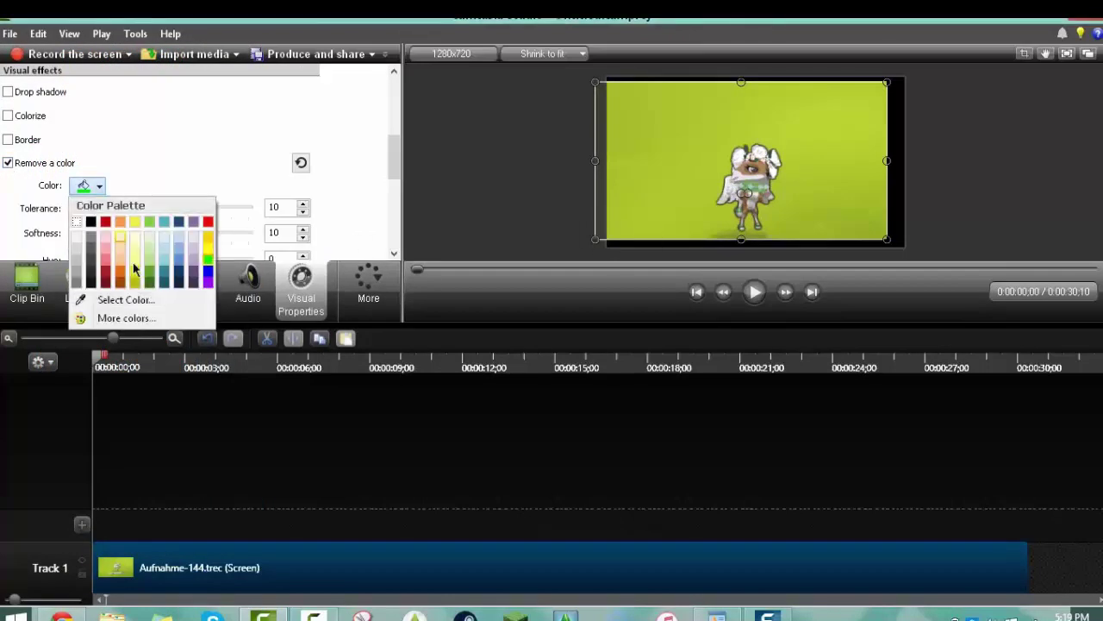
left_click(121, 299)
left_click(688, 138)
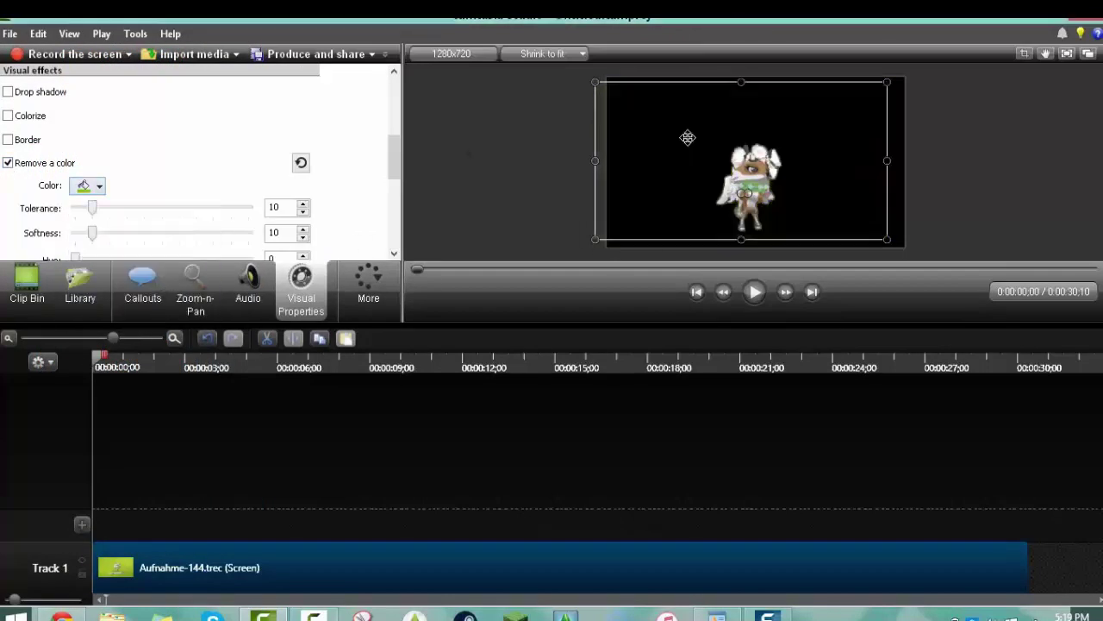
Enlarge the background-free clip until it extends slightly past the canvas sides, and play it to check the result
left_click(754, 293)
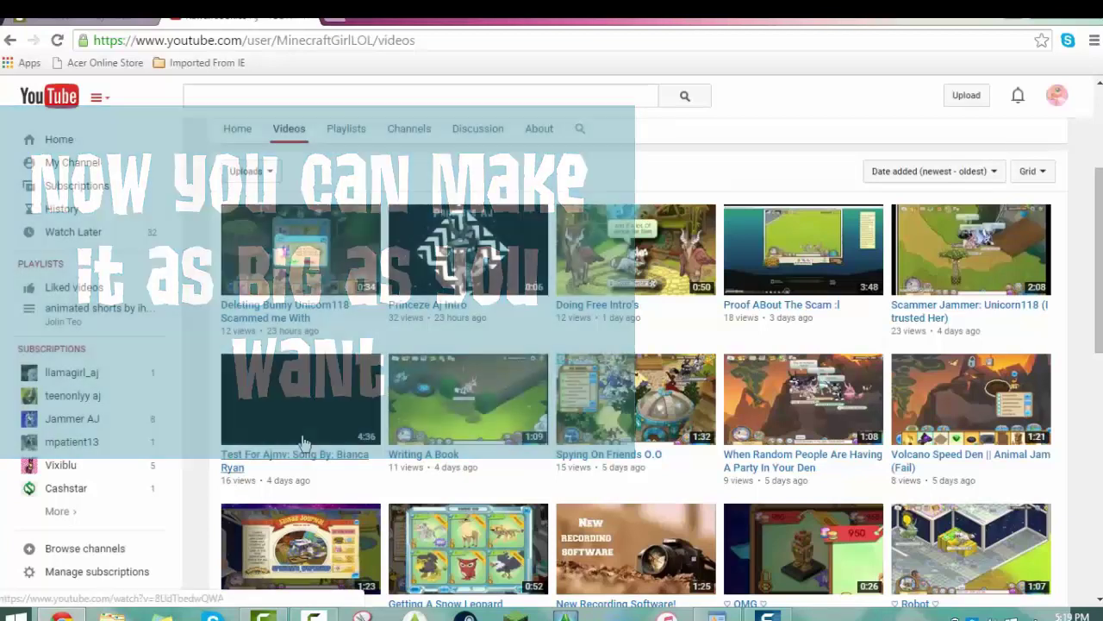
left_click(304, 442)
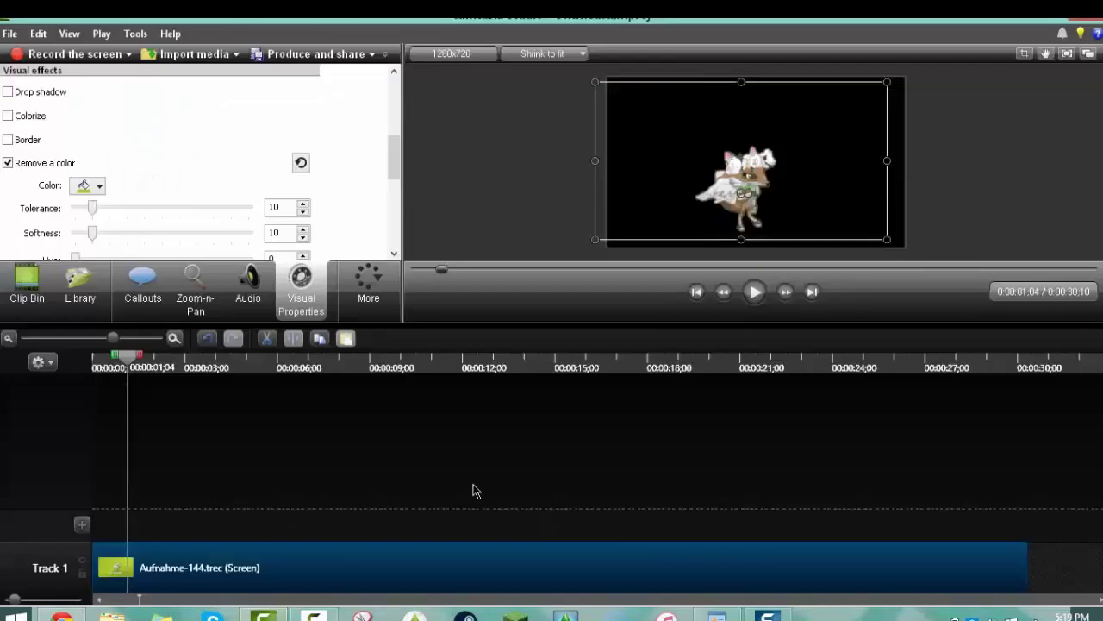
left_click_drag(863, 202, 928, 250)
right_click(754, 291)
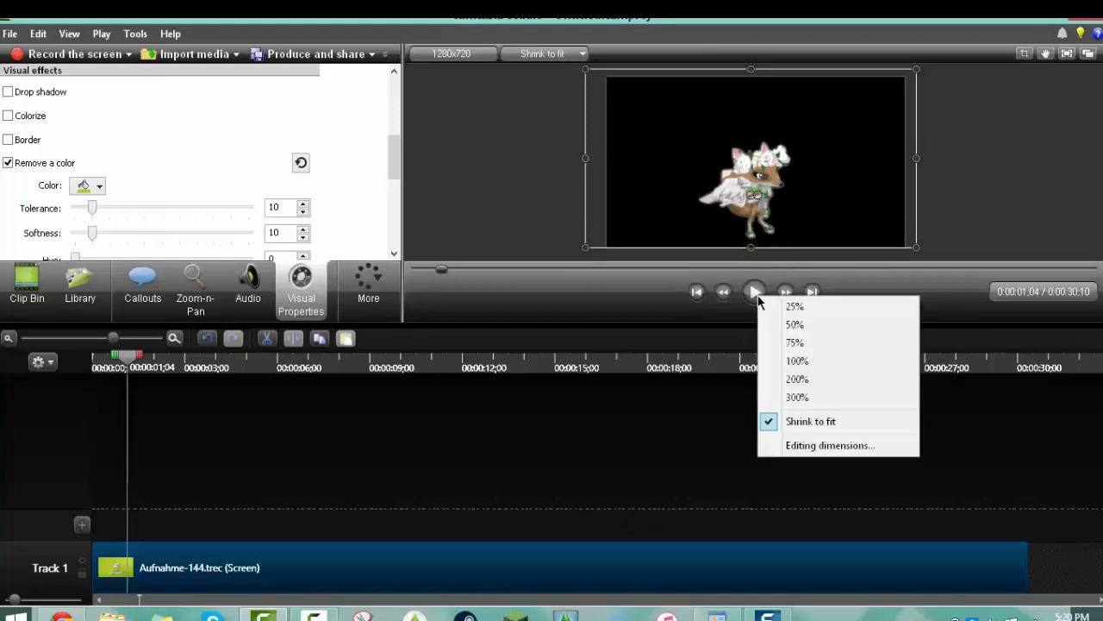
left_click(755, 291)
Import the background image EDITORS tAG.jpg and place it on the timeline behind the recording
left_click(27, 283)
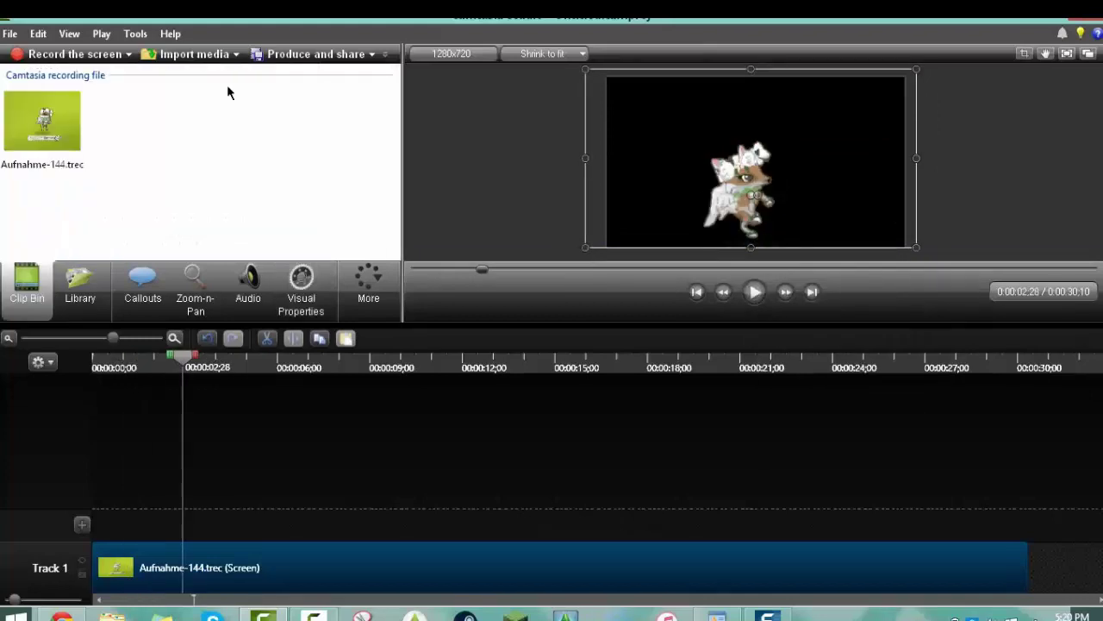
left_click(189, 55)
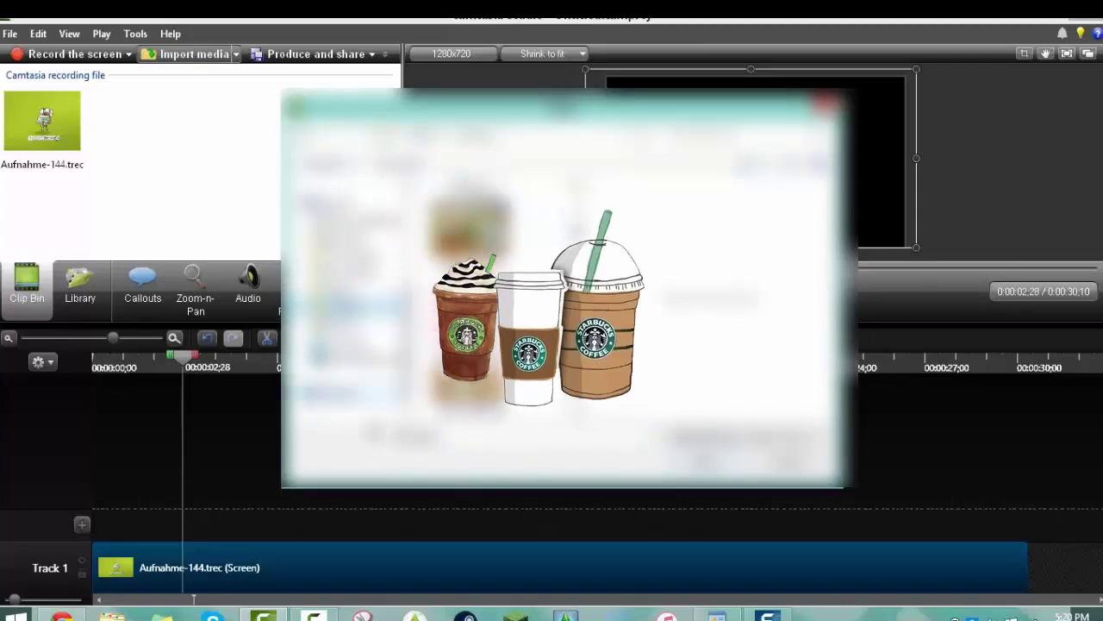
double_click(469, 384)
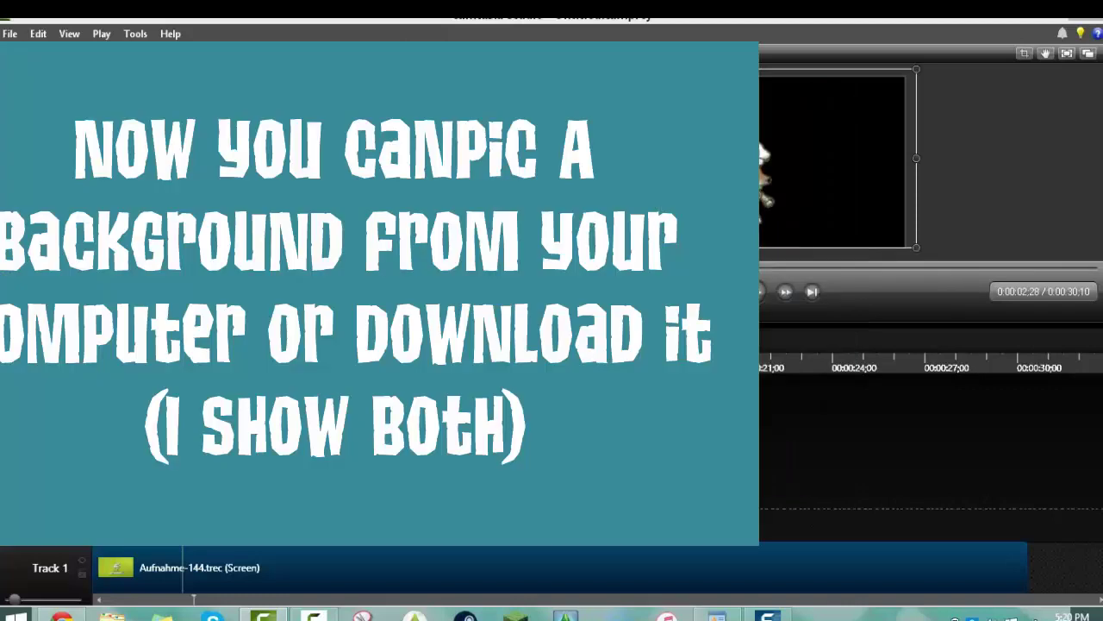
left_click_drag(52, 207, 108, 517)
right_click(773, 171)
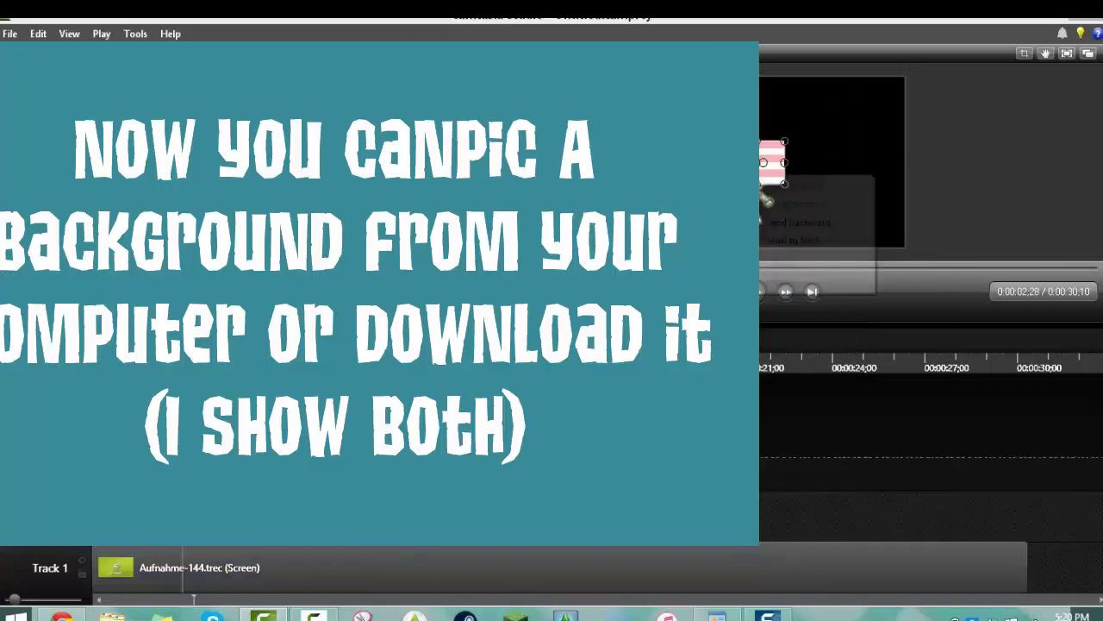
left_click(776, 220)
Enlarge the pink-striped image on the canvas and rotate it diagonally behind the animal
left_click_drag(785, 140, 854, 94)
left_click_drag(759, 169, 686, 213)
right_click(686, 213)
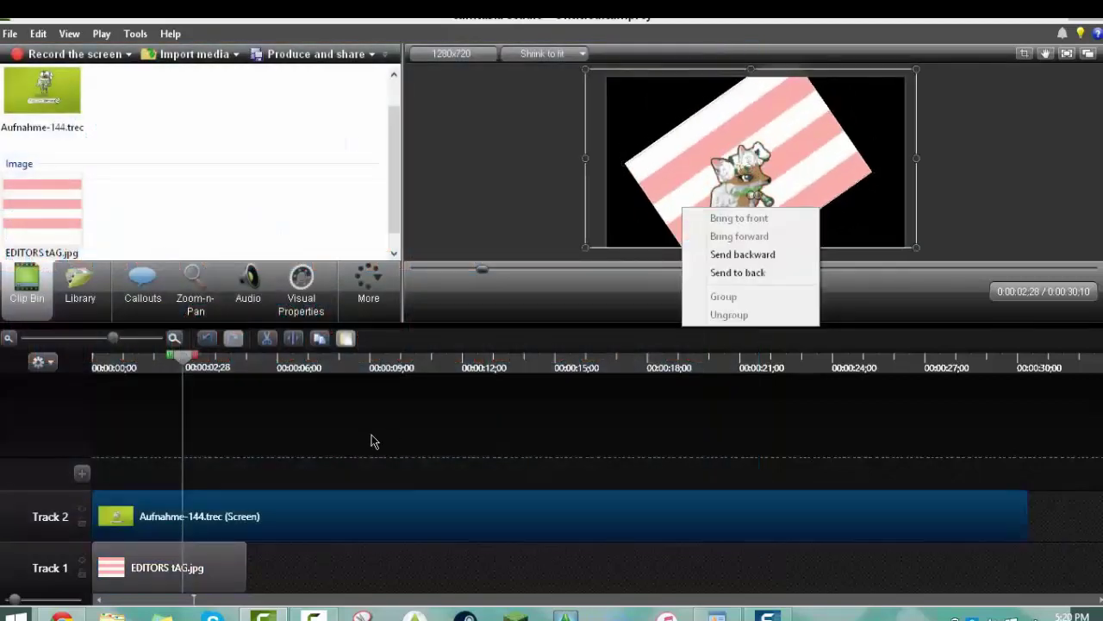
left_click(219, 555)
right_click(205, 545)
left_click(280, 379)
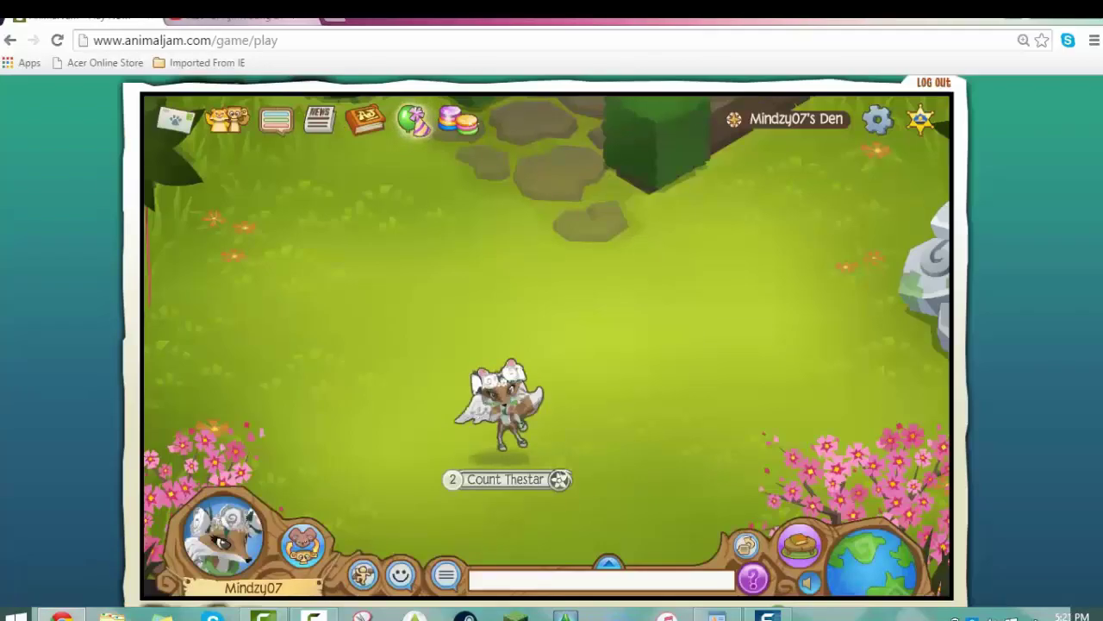
Switch to the browser and search Google Images for "Black And White tumblr backgrounds" in a new tab
key("ctrl+t")
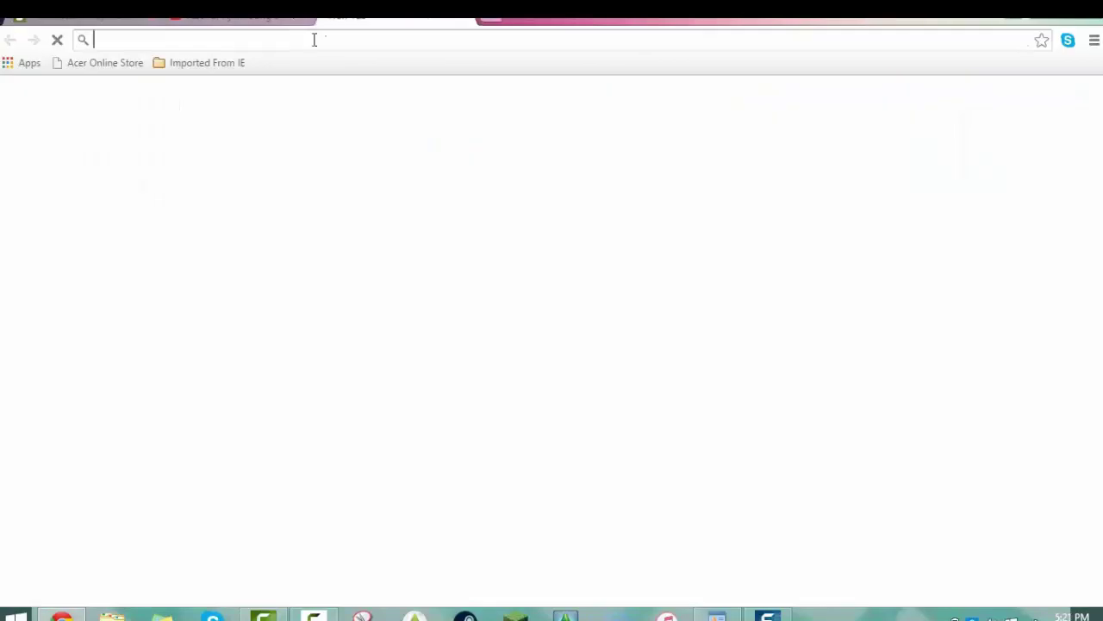
type("Black And ")
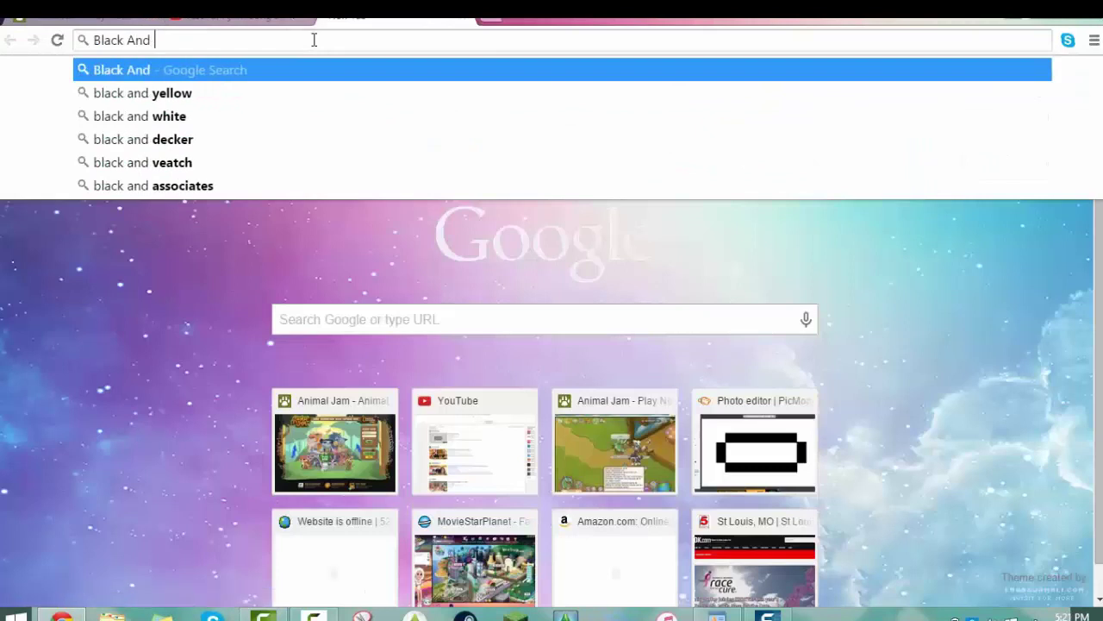
type("White tumblr backgrounds")
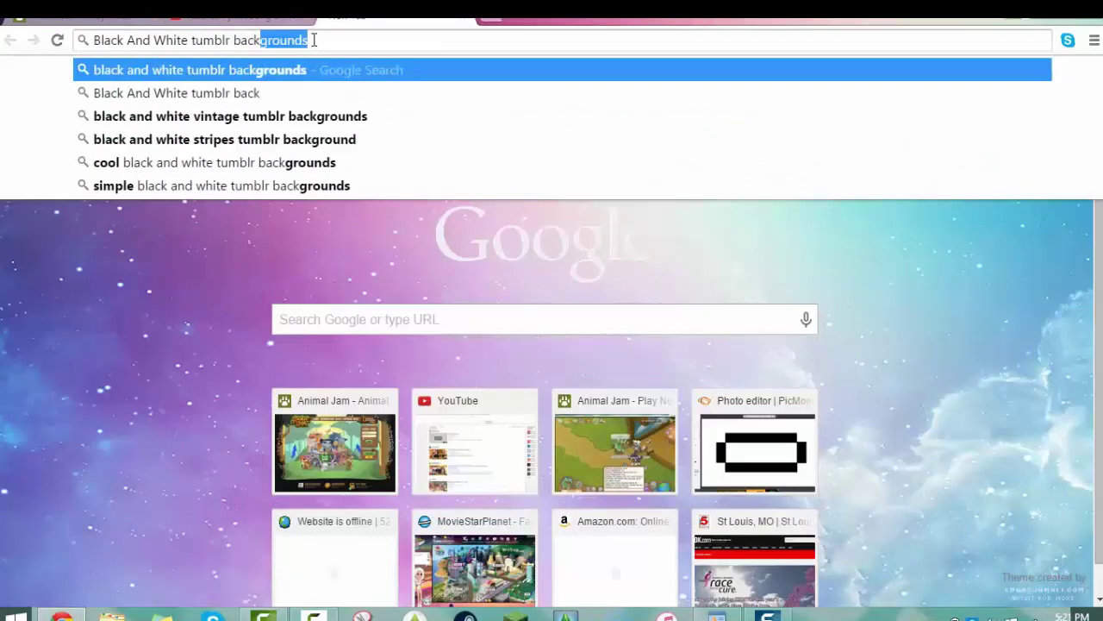
key("Return")
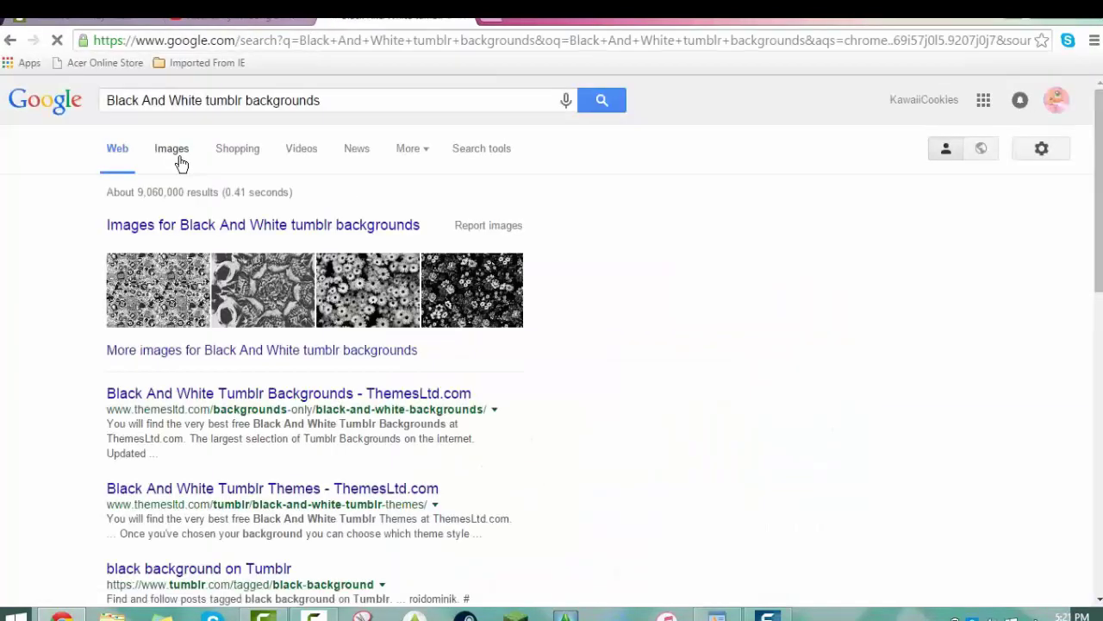
left_click(180, 159)
Browse the image results, open the black-and-white tribal pattern, and save it to Pictures as introo.jpg
scroll(279, 276, "down", 15)
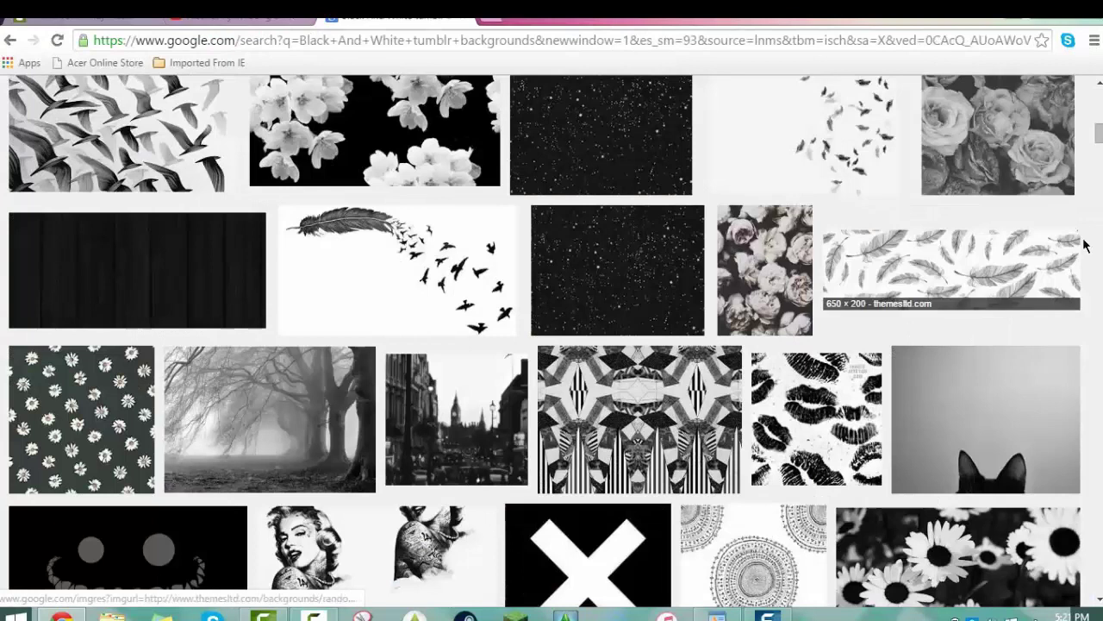
scroll(1095, 177, "up", 15)
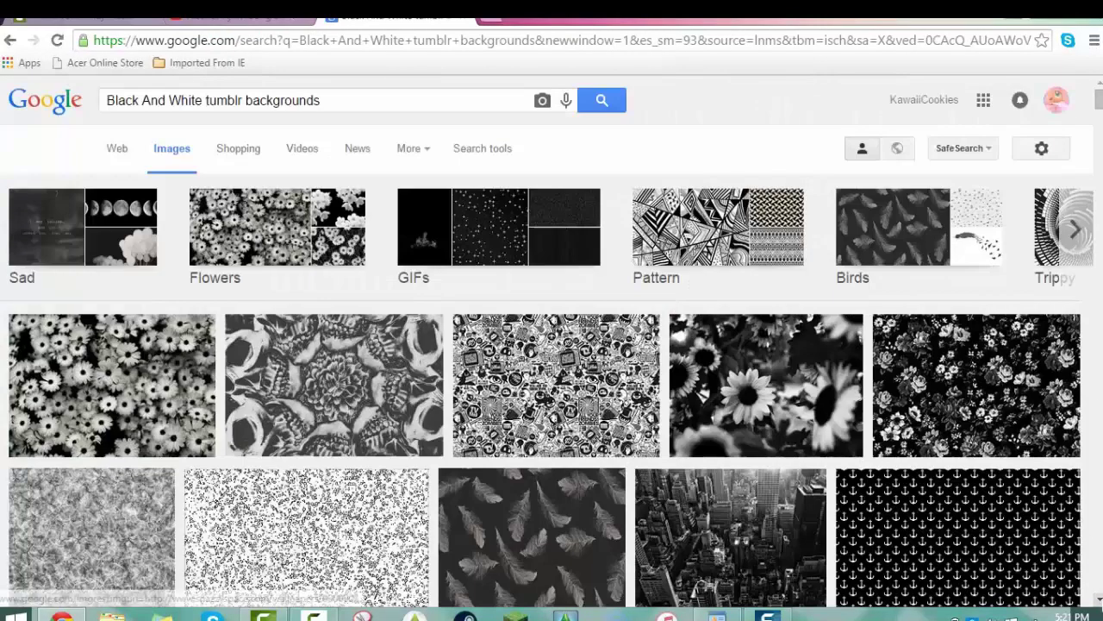
scroll(547, 342, "down", 5)
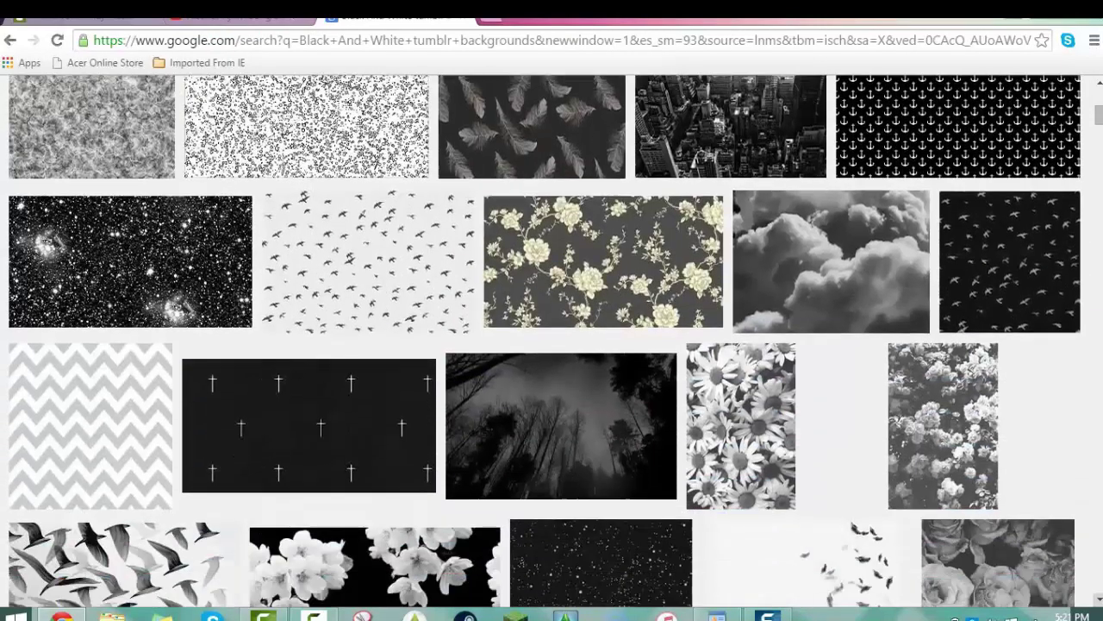
scroll(547, 342, "down", 9)
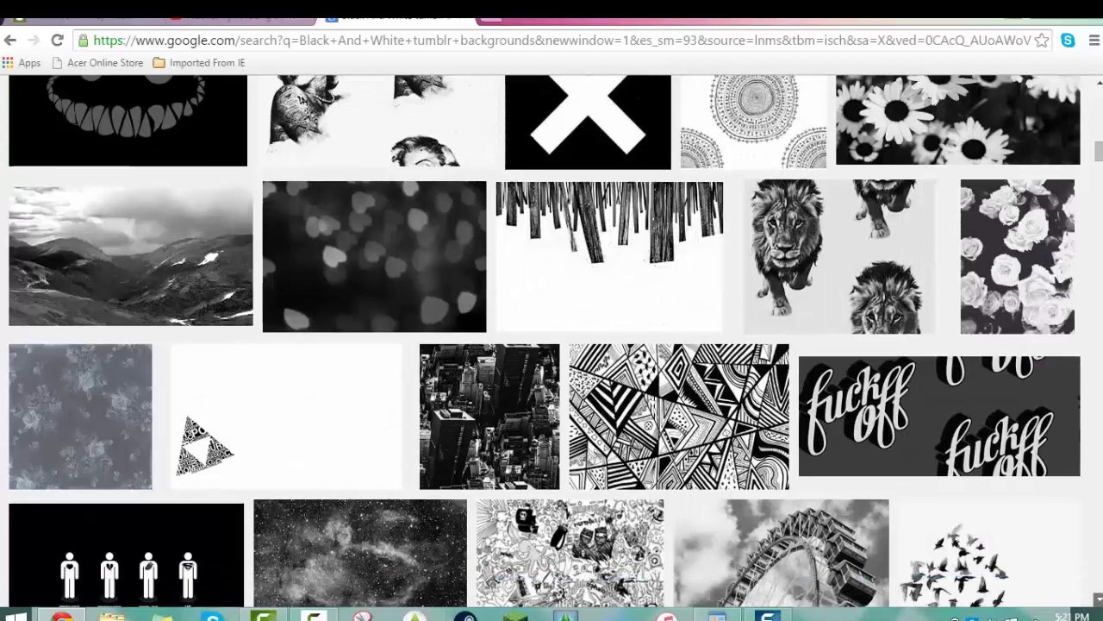
scroll(548, 341, "down", 8)
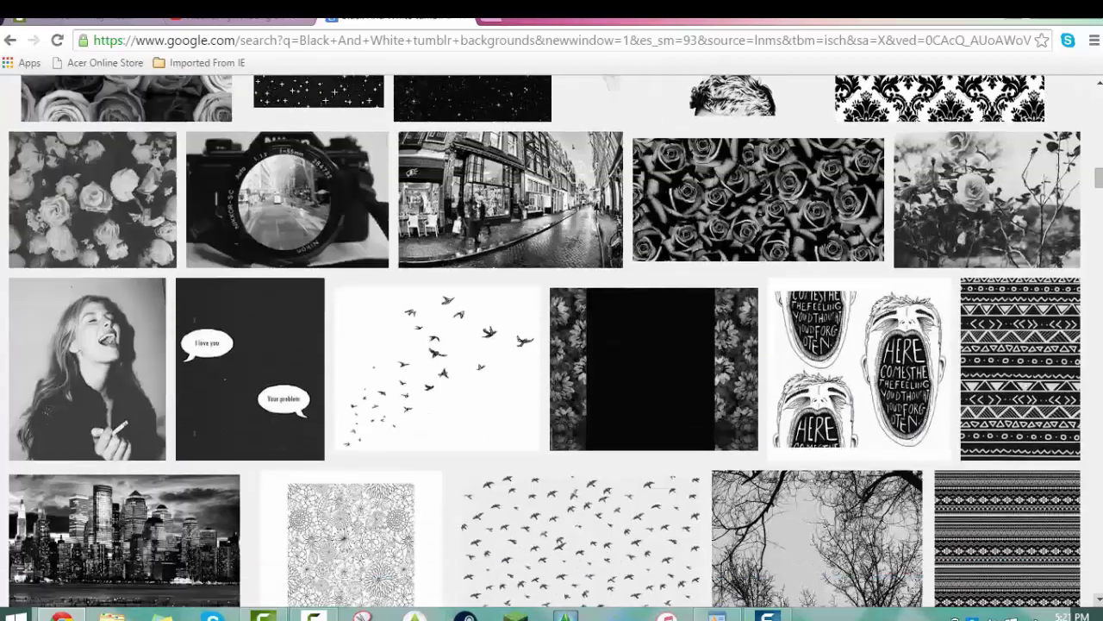
scroll(548, 342, "down", 8)
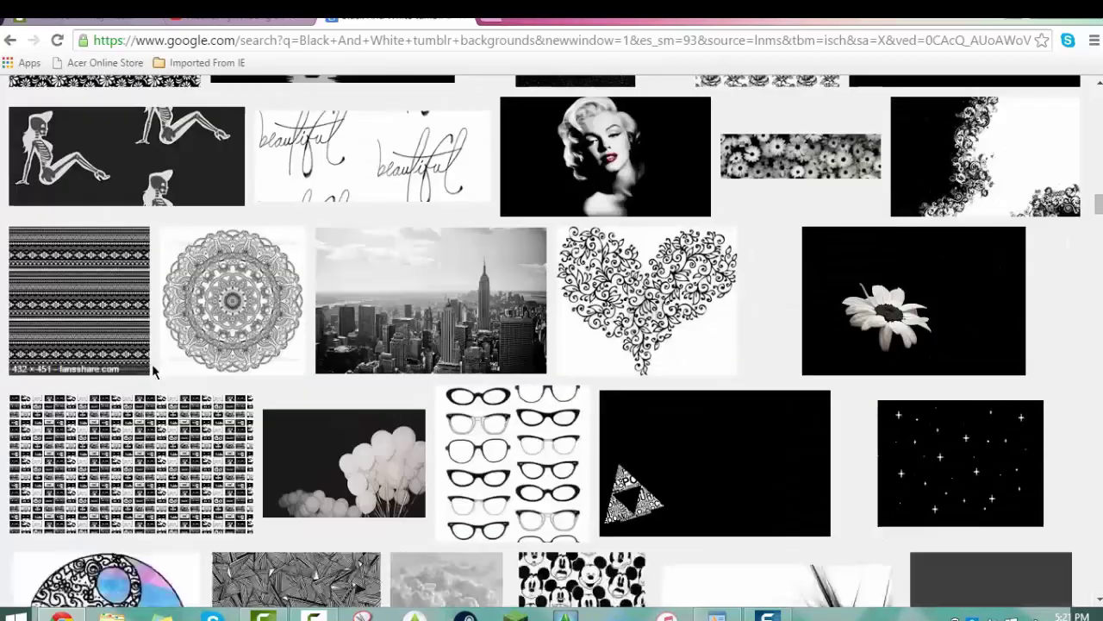
left_click(75, 315)
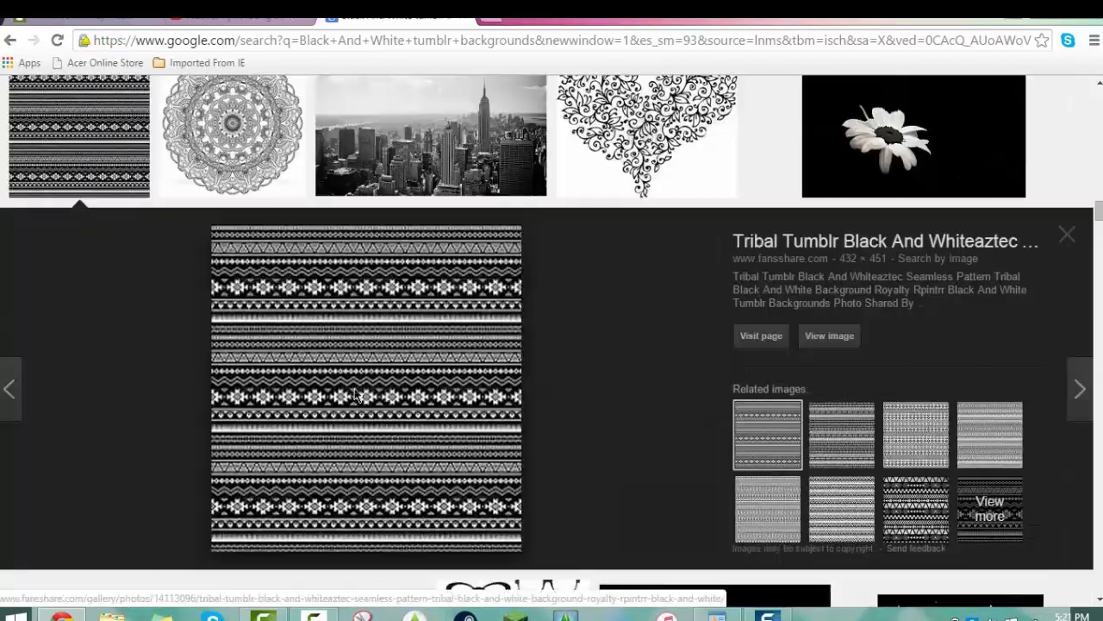
right_click(357, 395)
left_click(397, 248)
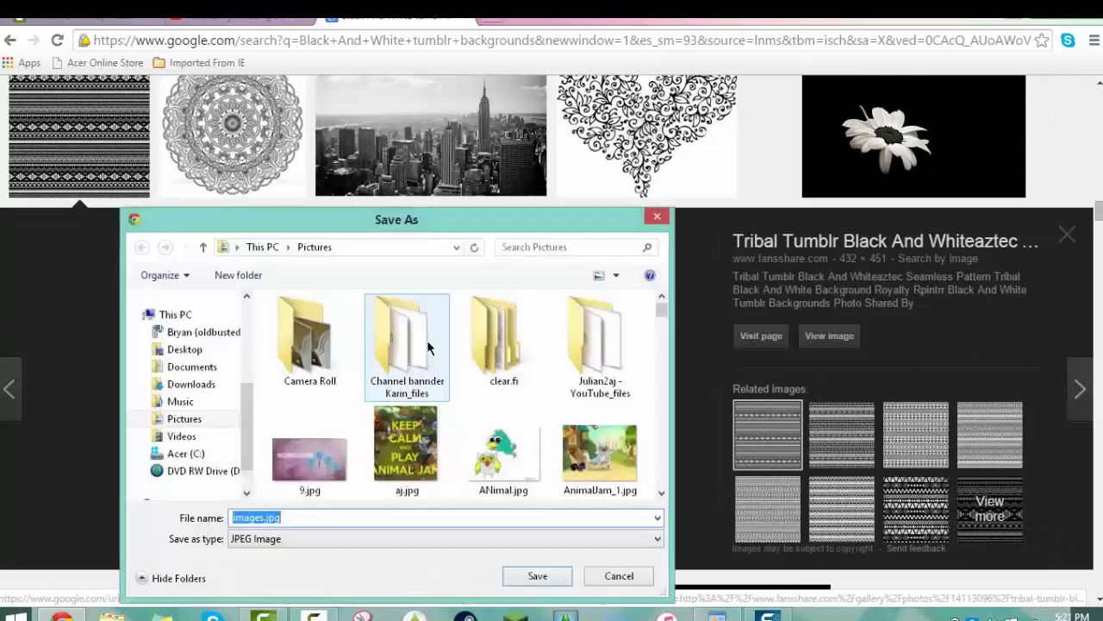
type("introo")
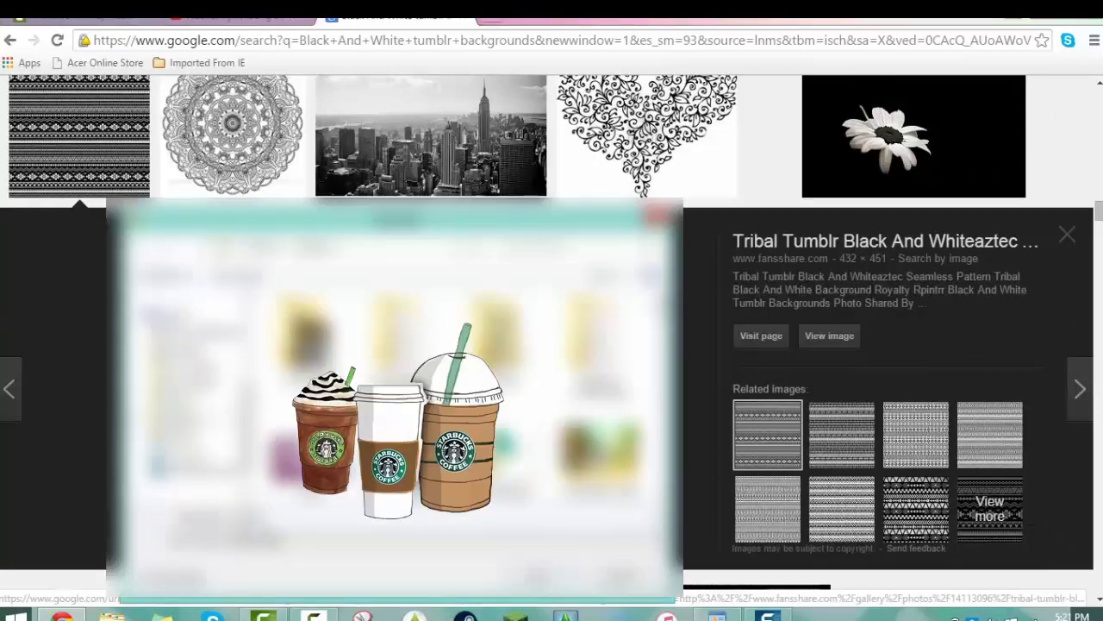
key("Return")
Switch back to Camtasia Studio, import introo.jpg, and place it at the timeline start above the recording
left_click(79, 590)
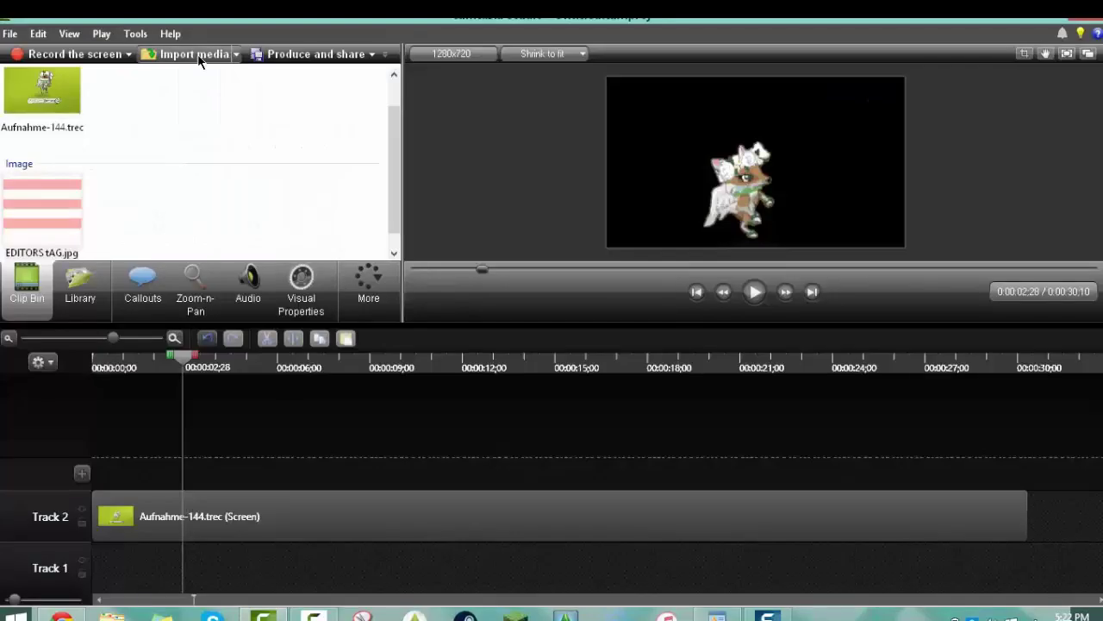
type("introo")
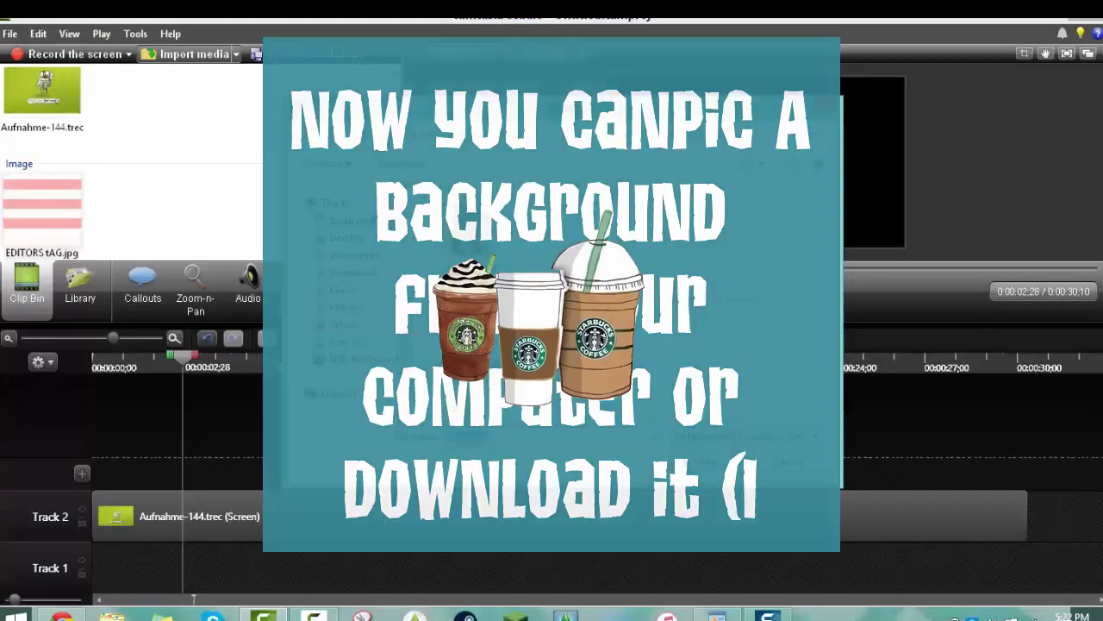
key("Return")
left_click_drag(182, 233, 175, 478)
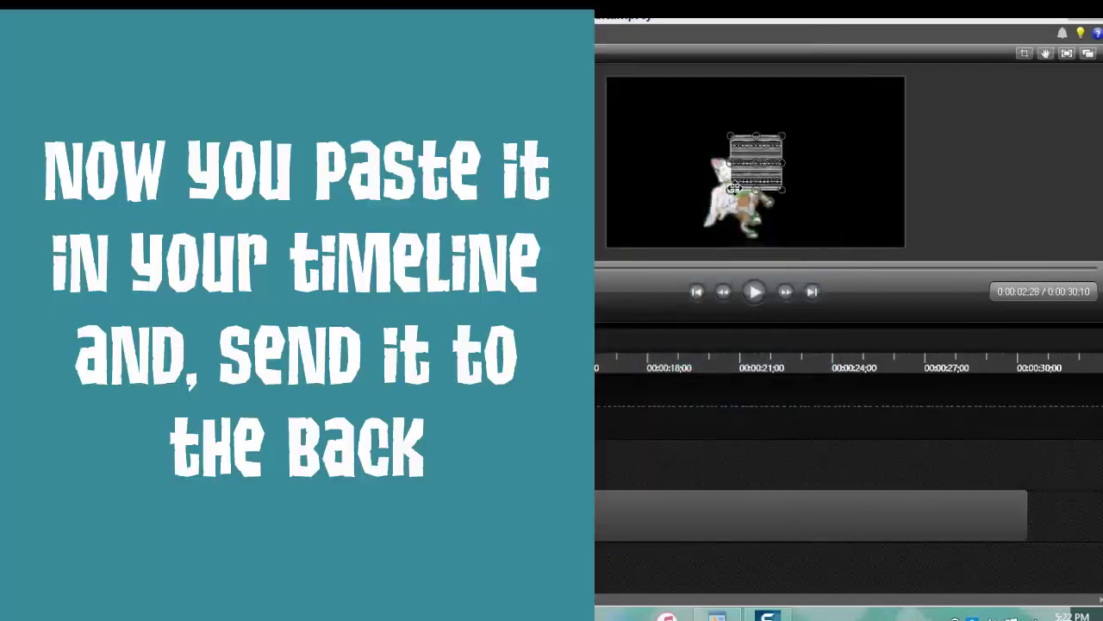
Enlarge the tribal pattern on the canvas, send it behind the recording, and rotate it diagonally
left_click_drag(671, 224, 739, 158)
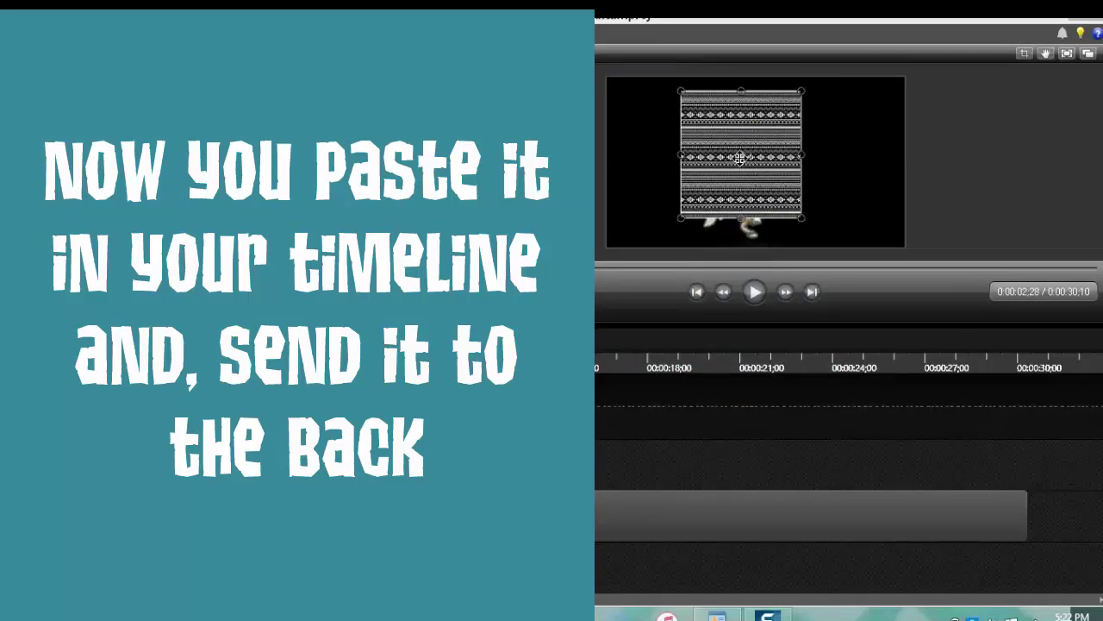
right_click(735, 195)
left_click(785, 259)
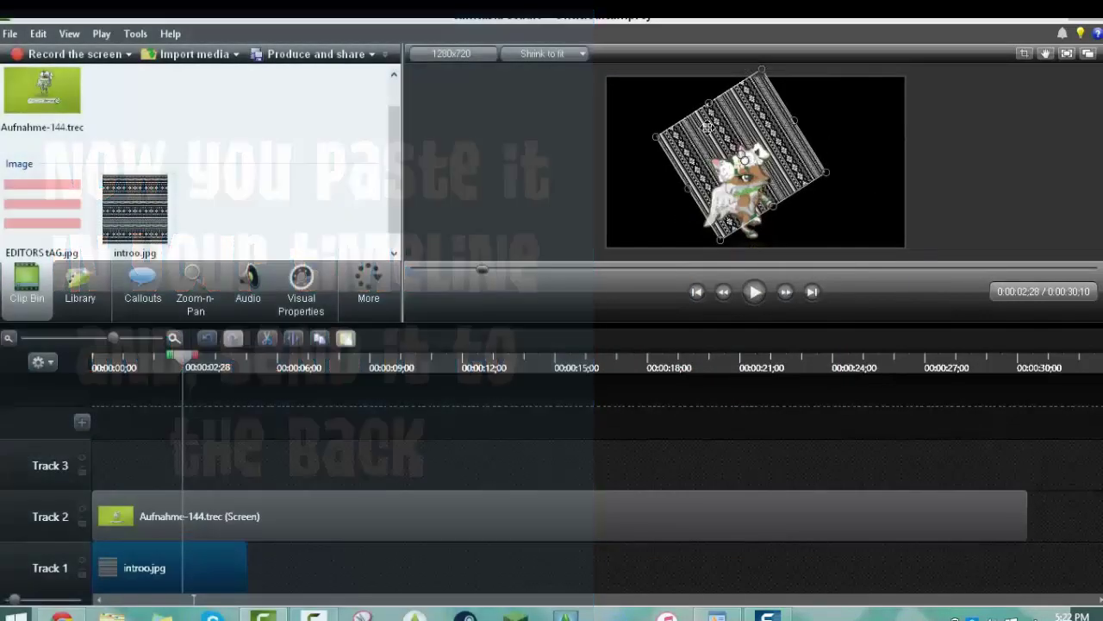
Adjust the character's placement over the tribal pattern, play the clip to check it, and return the playhead to the start
left_click(750, 167)
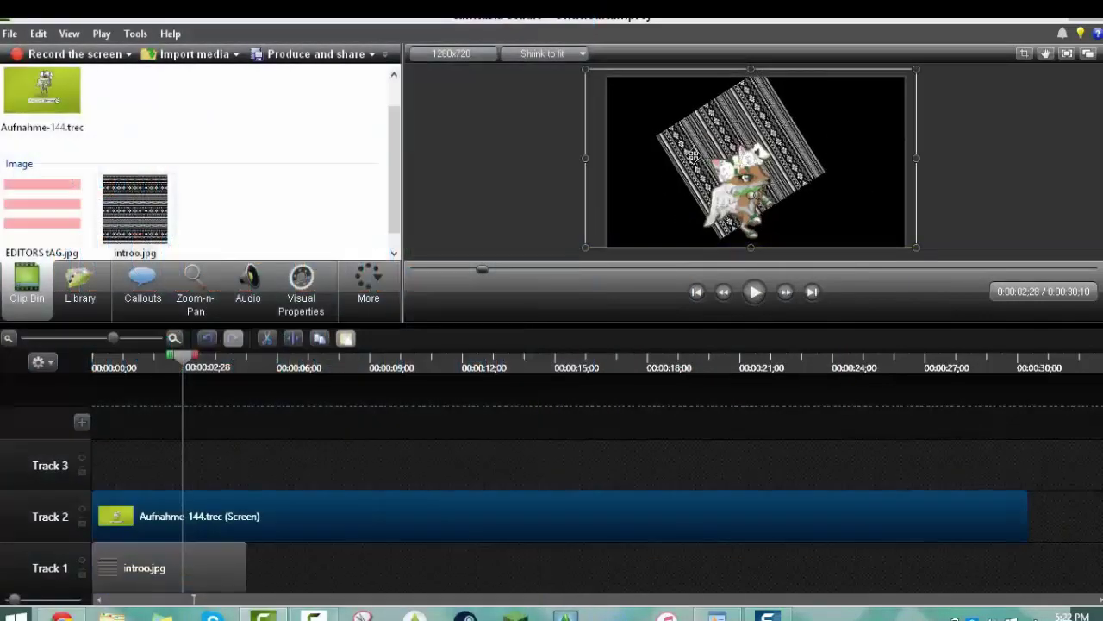
mouse_move(751, 165)
left_mouse_down()
mouse_move(532, 176)
mouse_move(767, 174)
mouse_move(748, 179)
left_mouse_up()
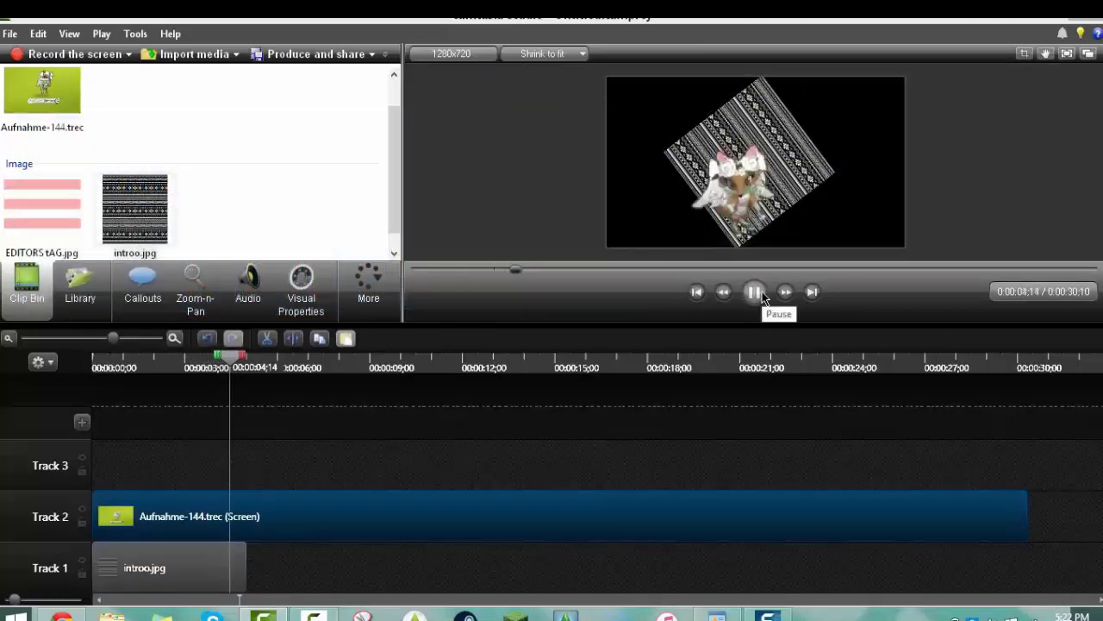
left_click(762, 293)
left_click_drag(257, 356, 96, 374)
Enlarge the tribal pattern further, rotate it to slant the other way behind the character, and preview the clip
left_click(663, 135)
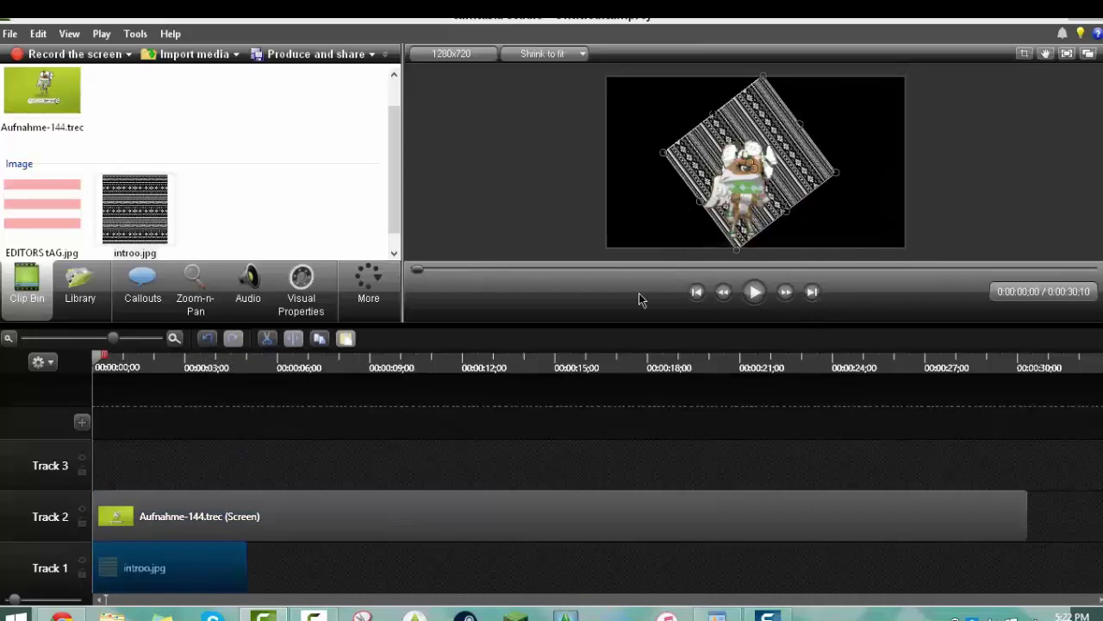
left_click_drag(662, 153, 621, 146)
left_click(668, 163)
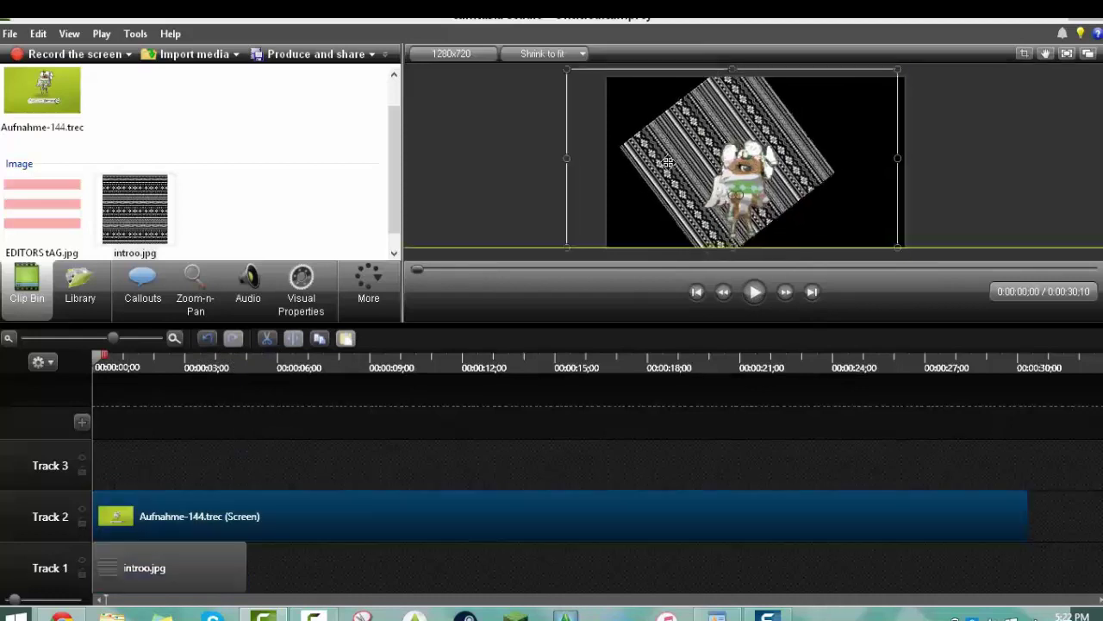
left_click(199, 555)
left_click_drag(833, 172, 863, 177)
left_click_drag(749, 175, 763, 173)
left_click(748, 172)
left_click(748, 171)
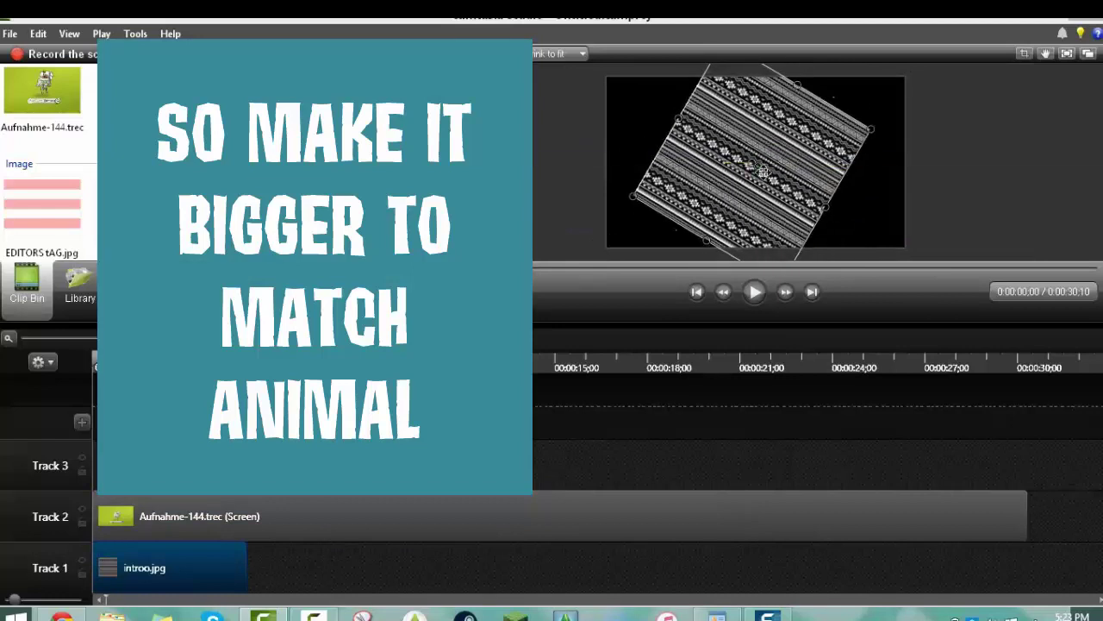
left_click(151, 504)
left_click(753, 293)
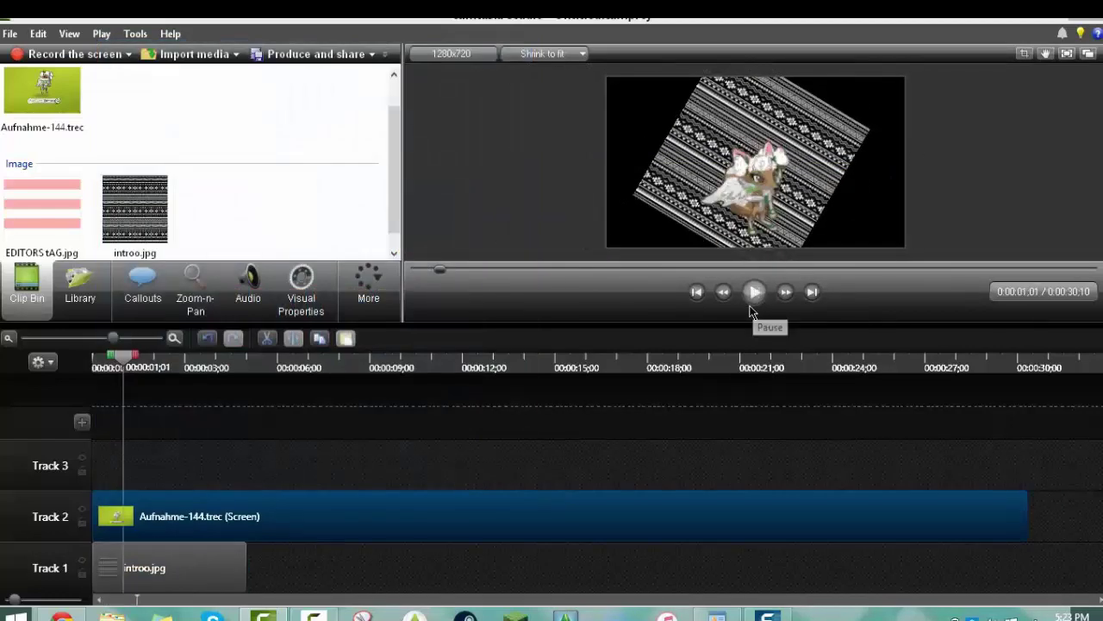
Import the galaxy image Channel intro.jpg and place it at the timeline start beneath the recording
left_click(188, 53)
scroll(578, 416, "down", 10)
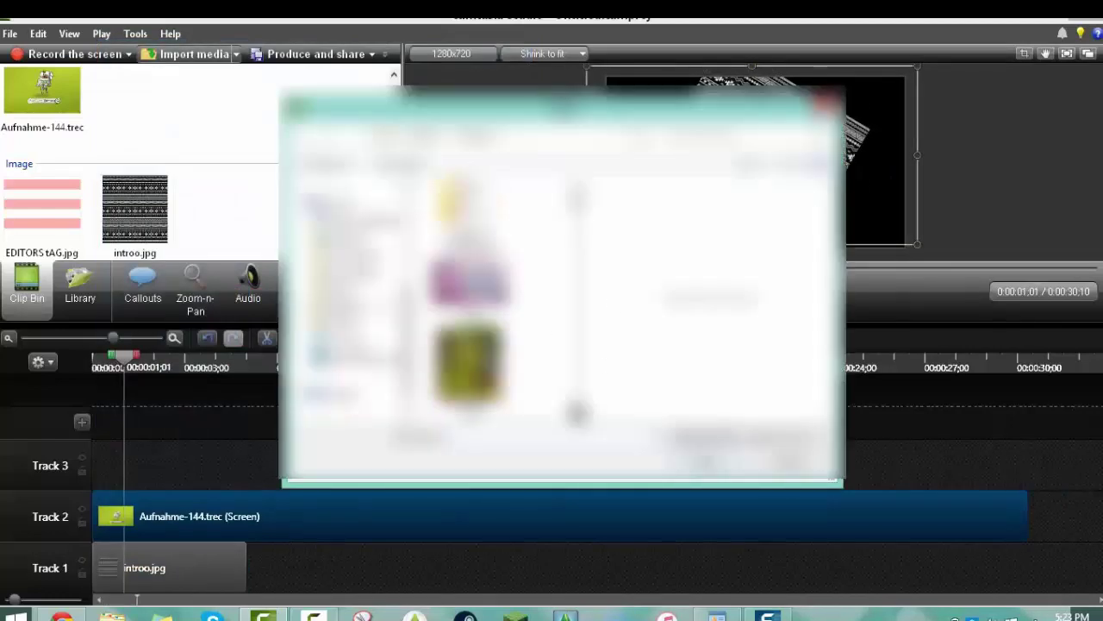
scroll(578, 416, "down", 10)
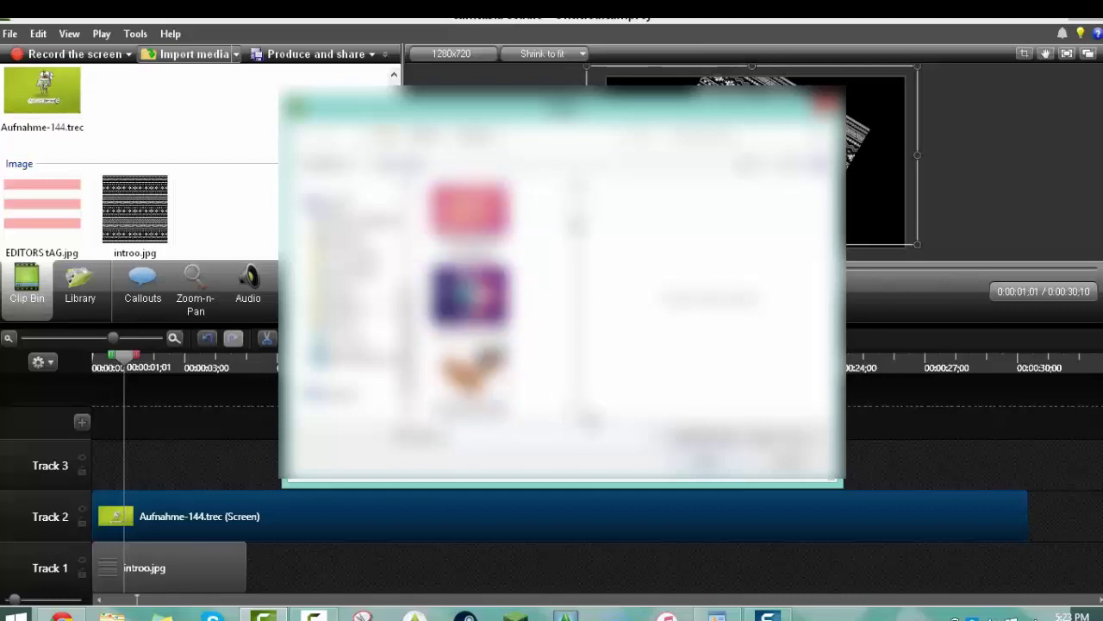
scroll(578, 416, "down", 2)
left_click(468, 227)
left_click(715, 477)
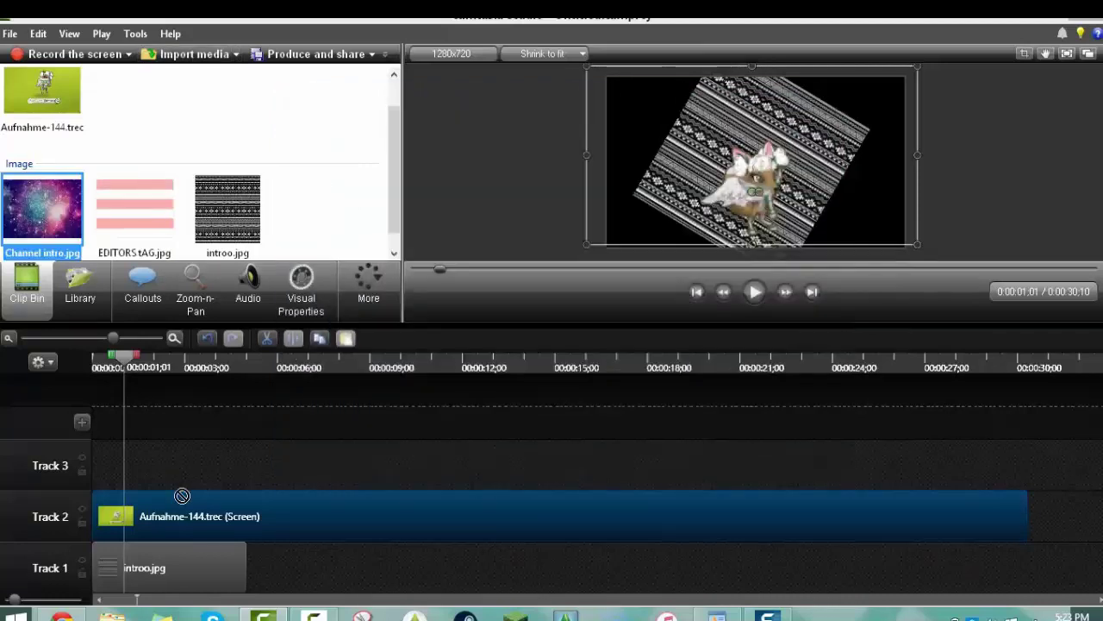
left_click_drag(225, 562, 169, 500)
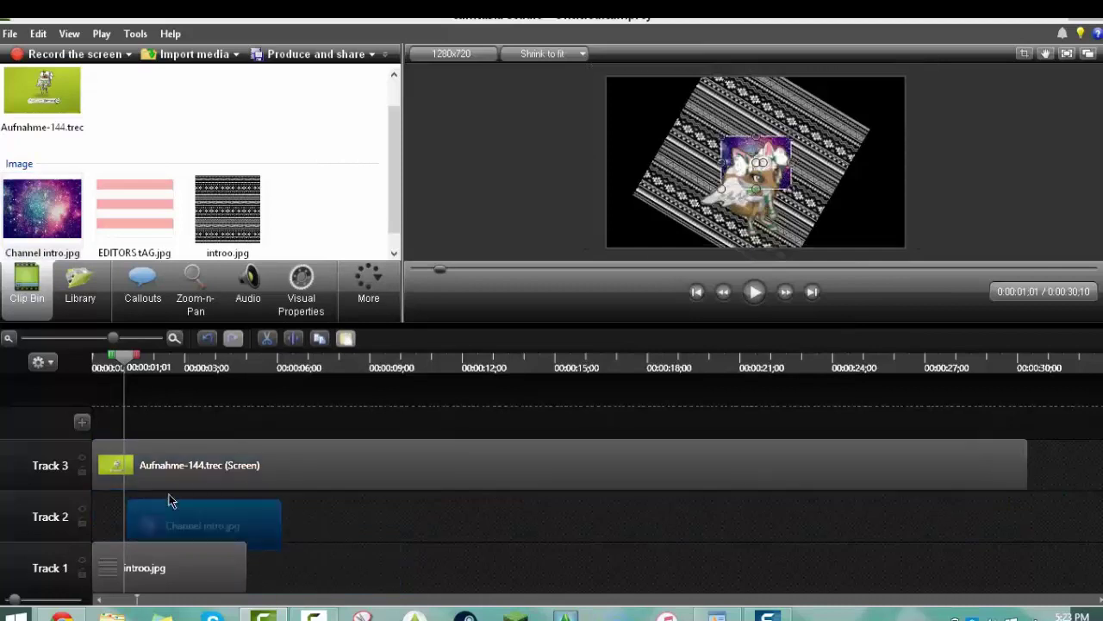
Enlarge the galaxy image to cover the whole canvas and send it behind the tribal pattern
left_click_drag(721, 189, 509, 243)
left_click(646, 194)
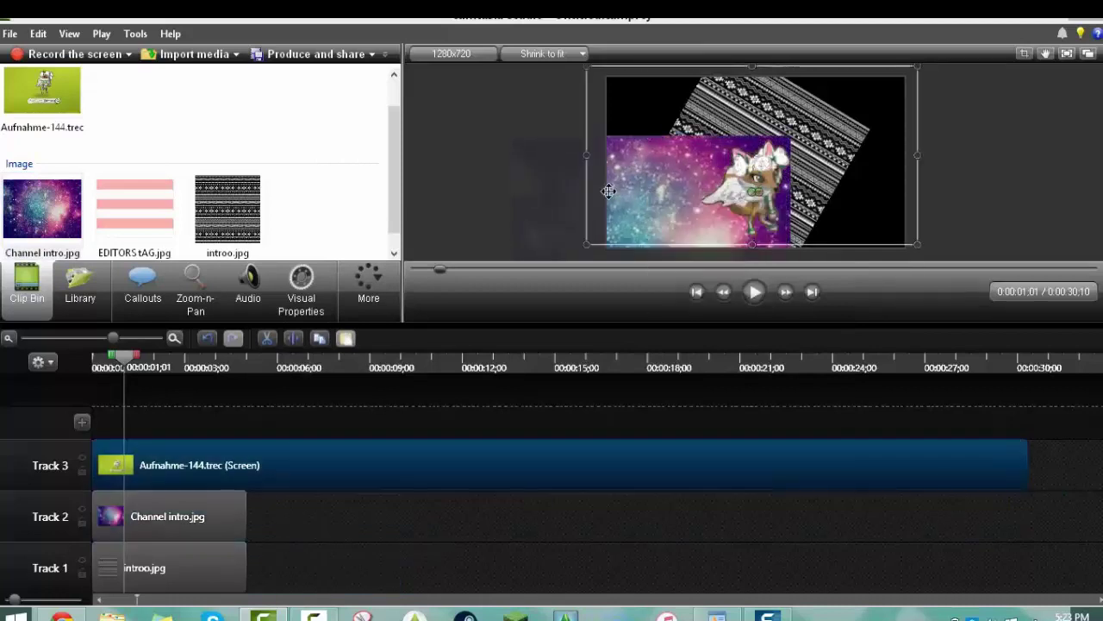
left_click(674, 219)
right_click(674, 220)
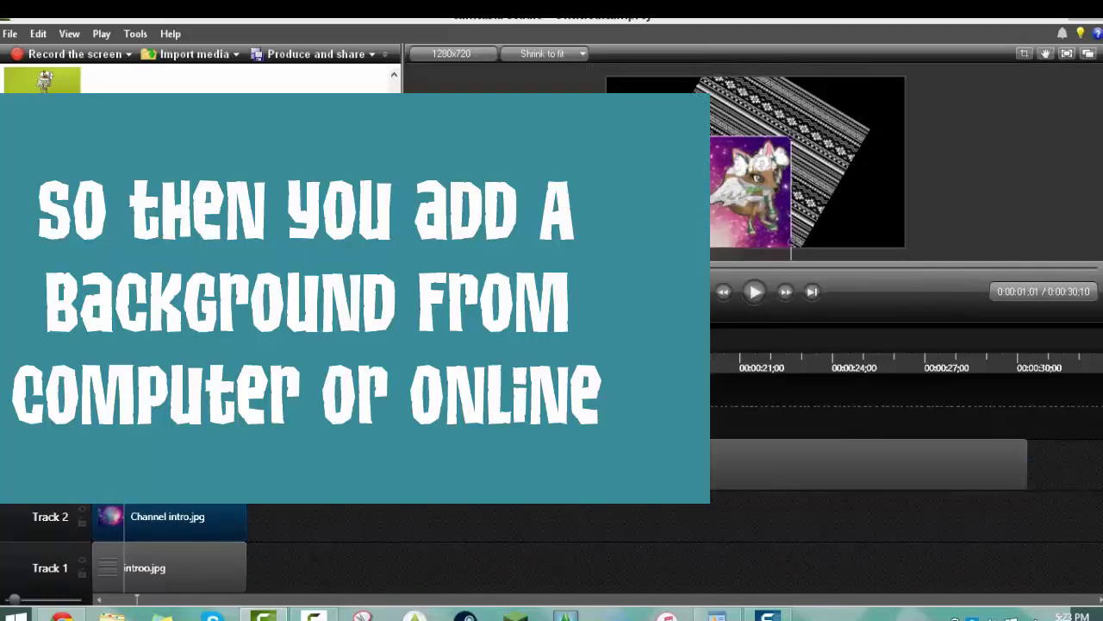
left_click(700, 247)
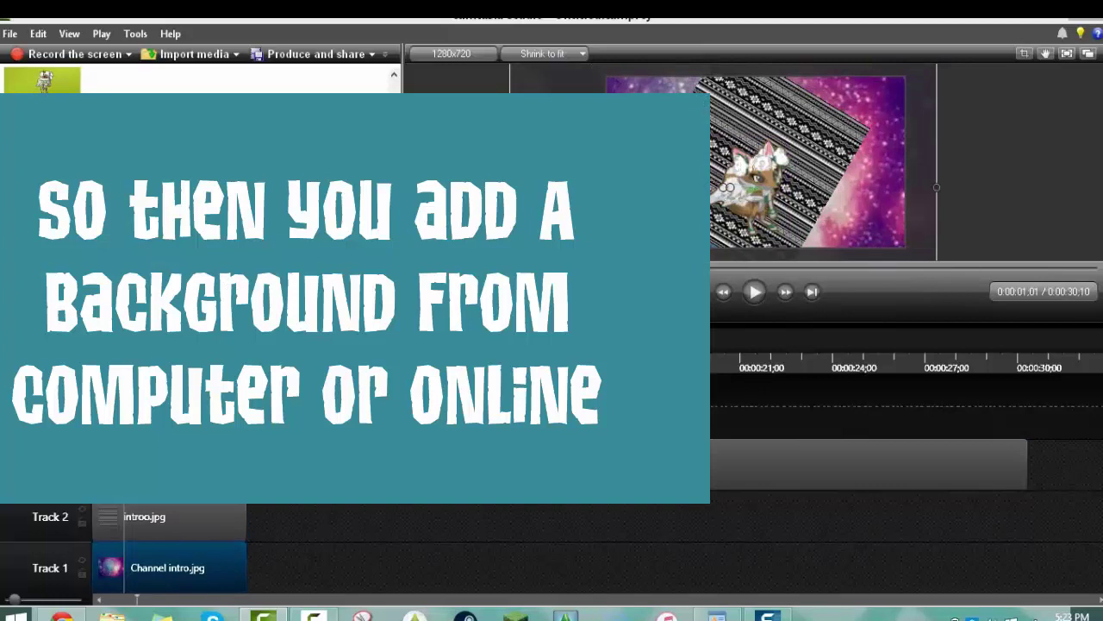
Trim the end of the recording clip to about the length of the background images and play the result from the start
left_click(763, 296)
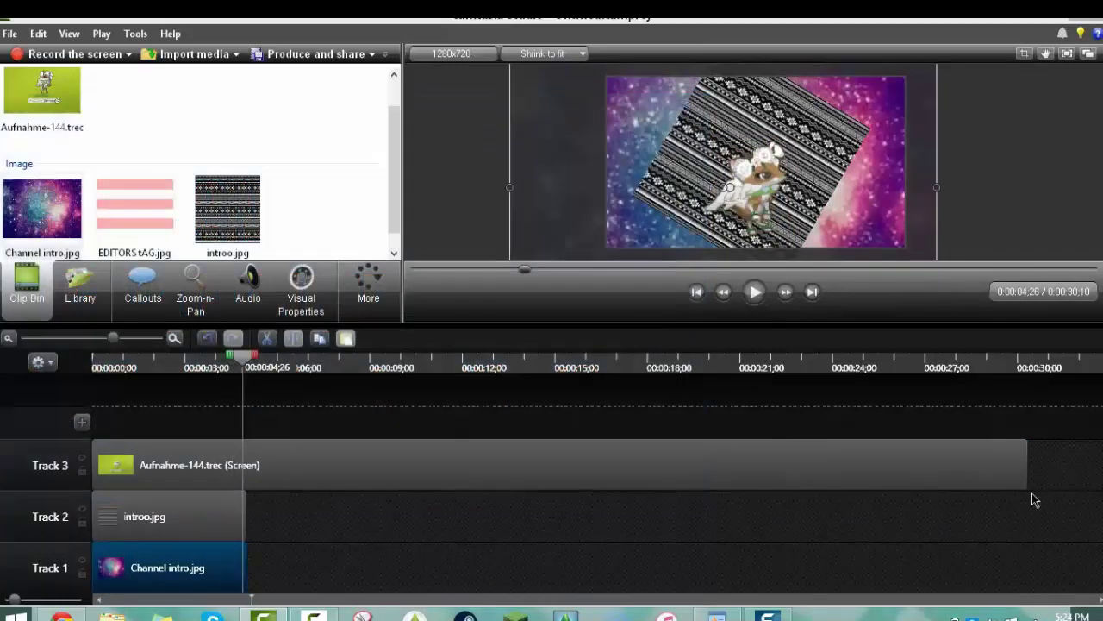
left_click_drag(1028, 502, 242, 505)
left_click_drag(249, 356, 4, 441)
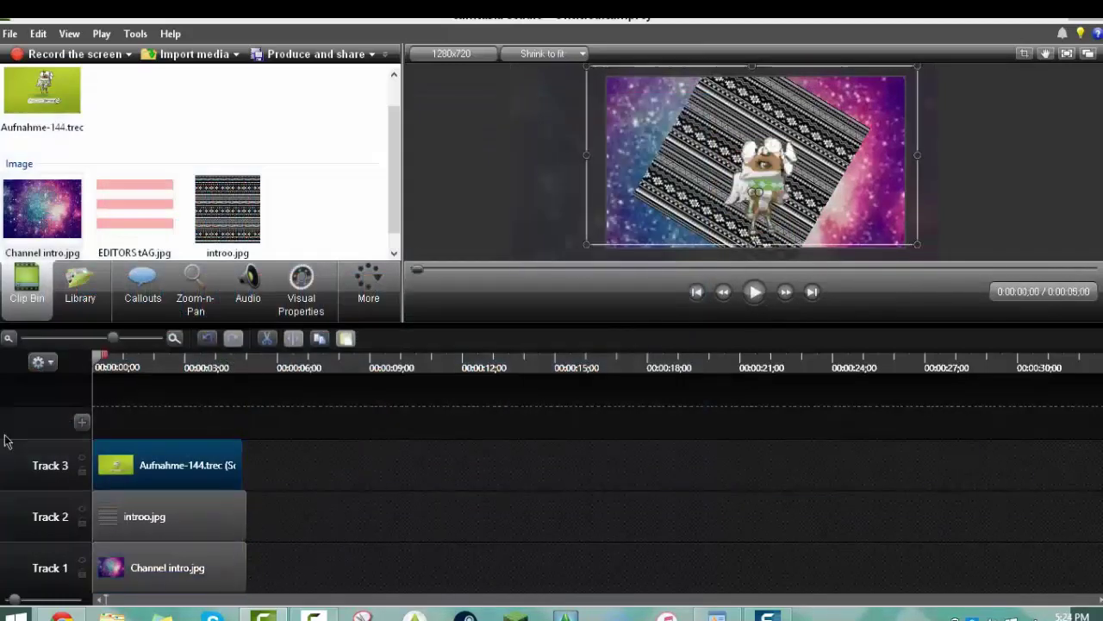
left_click(755, 297)
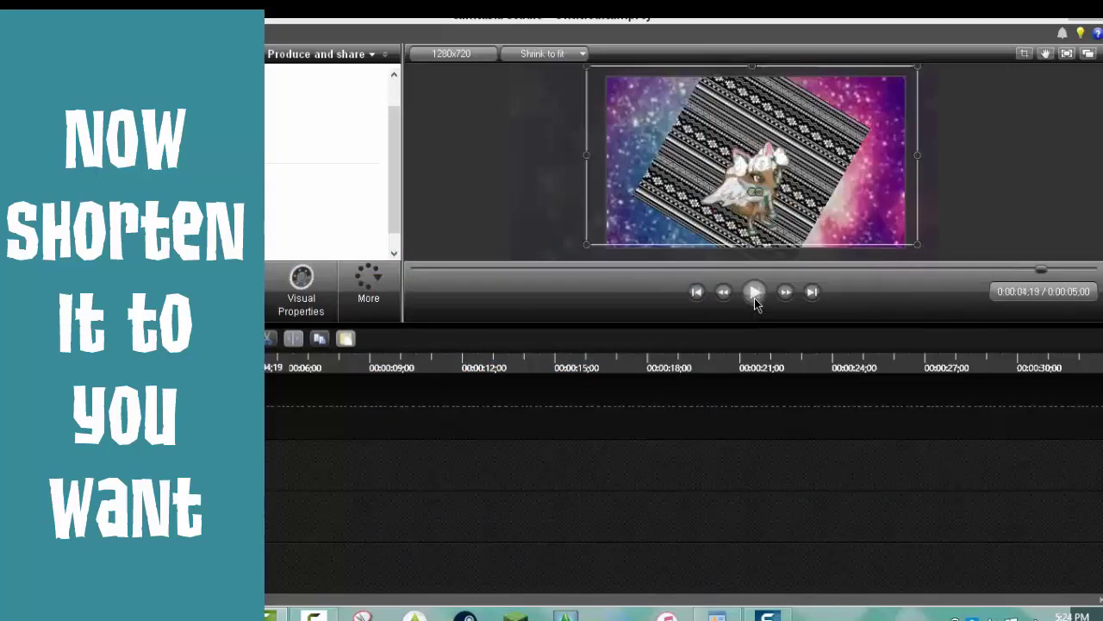
Add a drop shadow to the recording clip with distance 50, direction 106, opacity 100 and blur 5
left_click(301, 284)
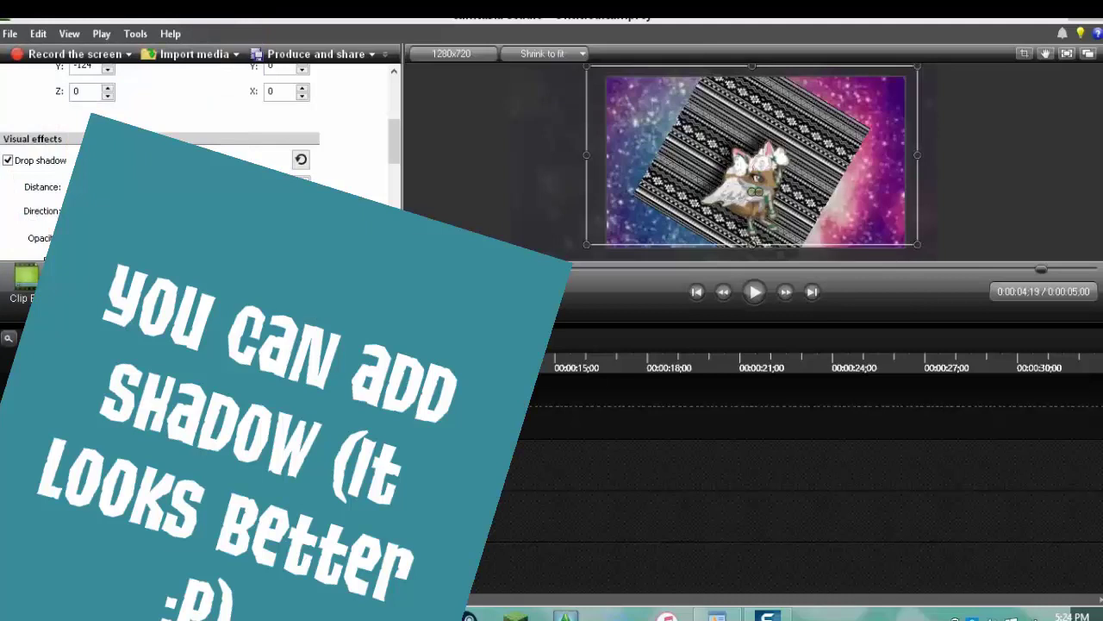
left_click_drag(394, 155, 393, 166)
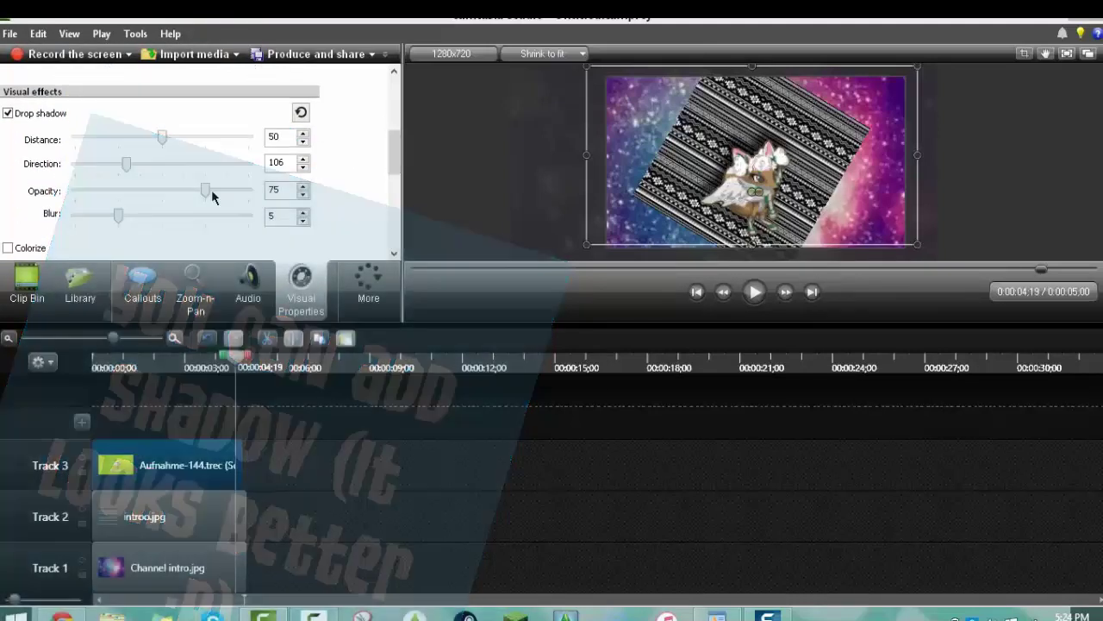
left_click(214, 193)
Play the clip from the start to check the drop shadow, and reopen the recording's visual properties
left_click_drag(233, 369, 93, 366)
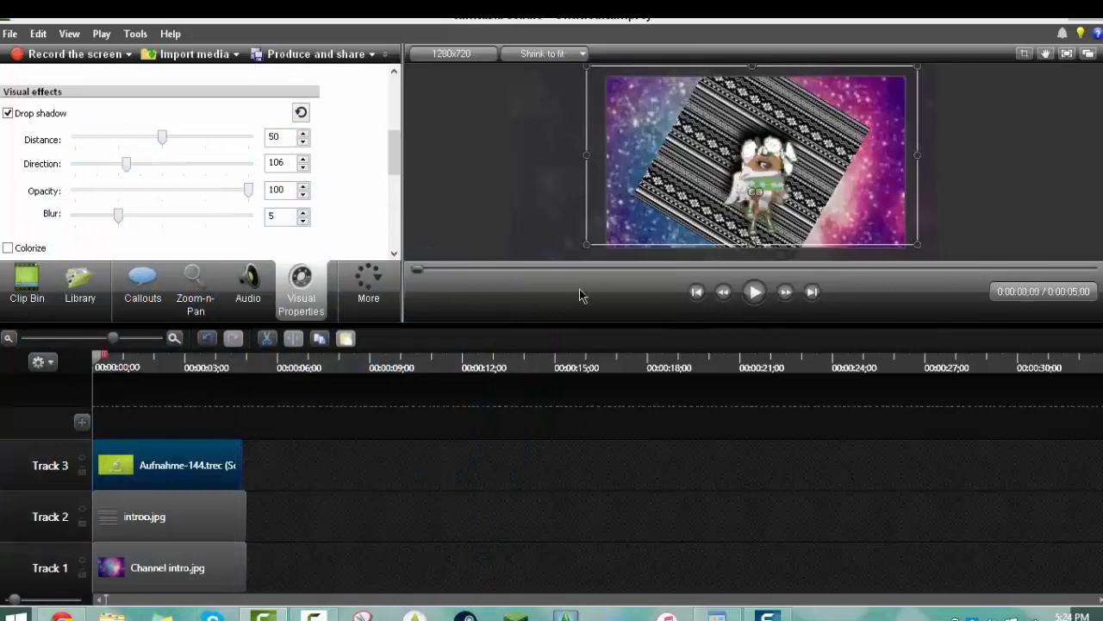
left_click(744, 294)
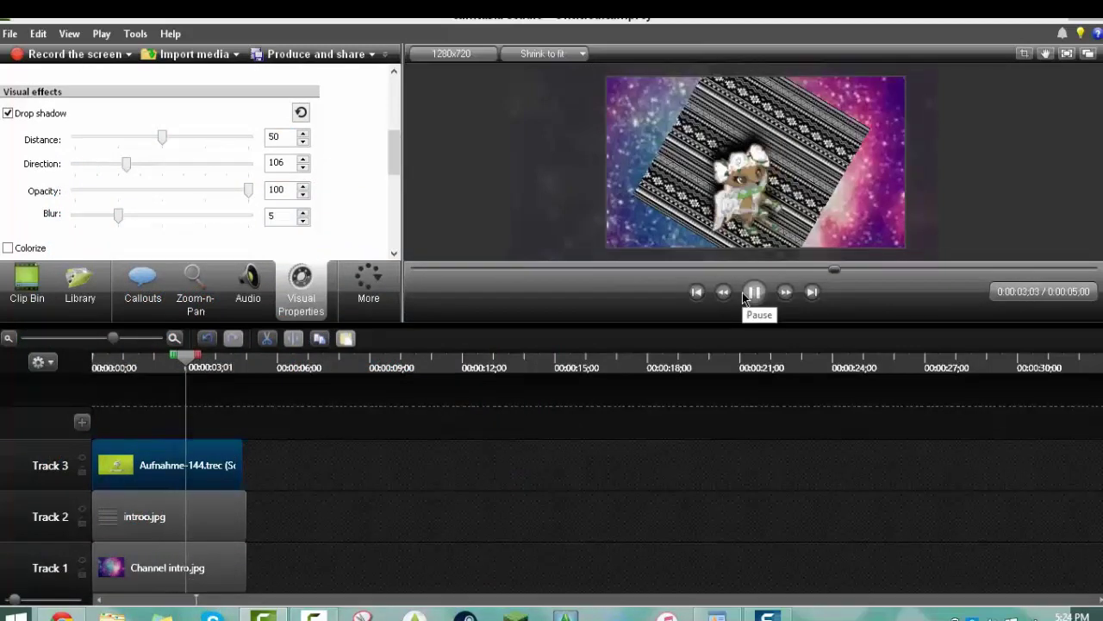
left_click(744, 294)
left_click(27, 284)
left_click(301, 289)
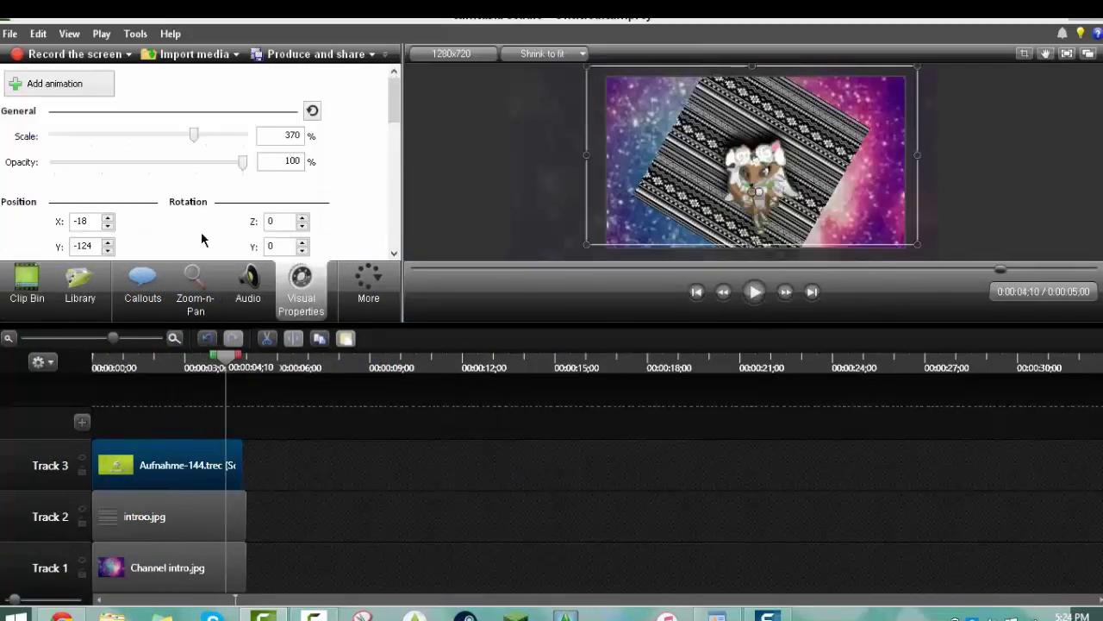
Set the blur of the recording clip's drop shadow to 16
scroll(392, 135, "down", 2)
left_click_drag(390, 136, 377, 168)
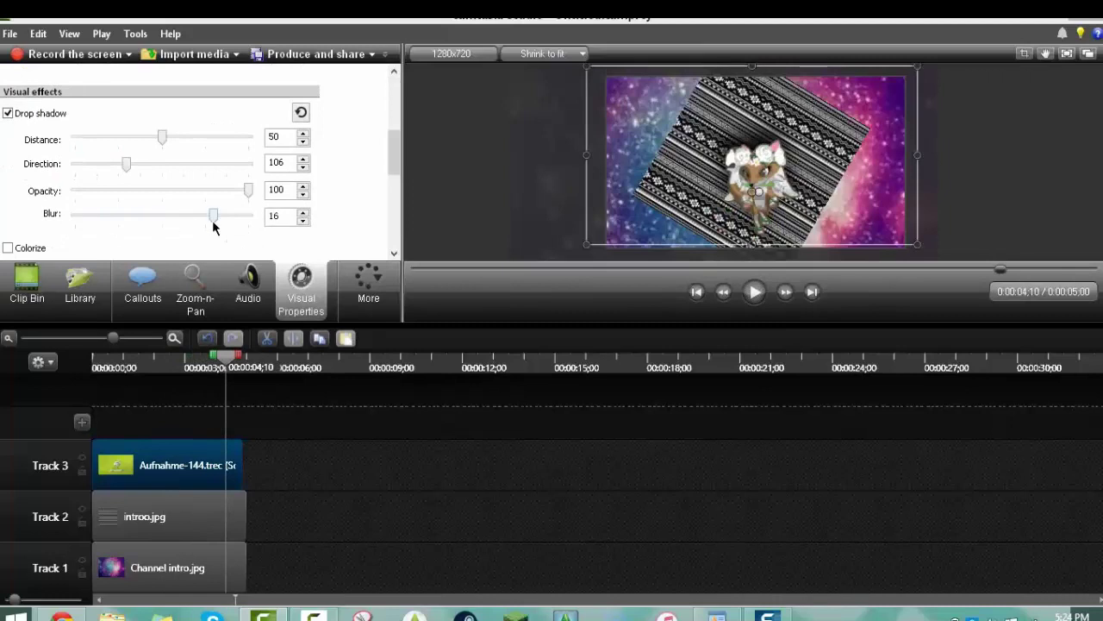
Import the music file "Epic Dubstep Songs to Your Intro-Outro #2.mp3" into the project's media
left_click(27, 283)
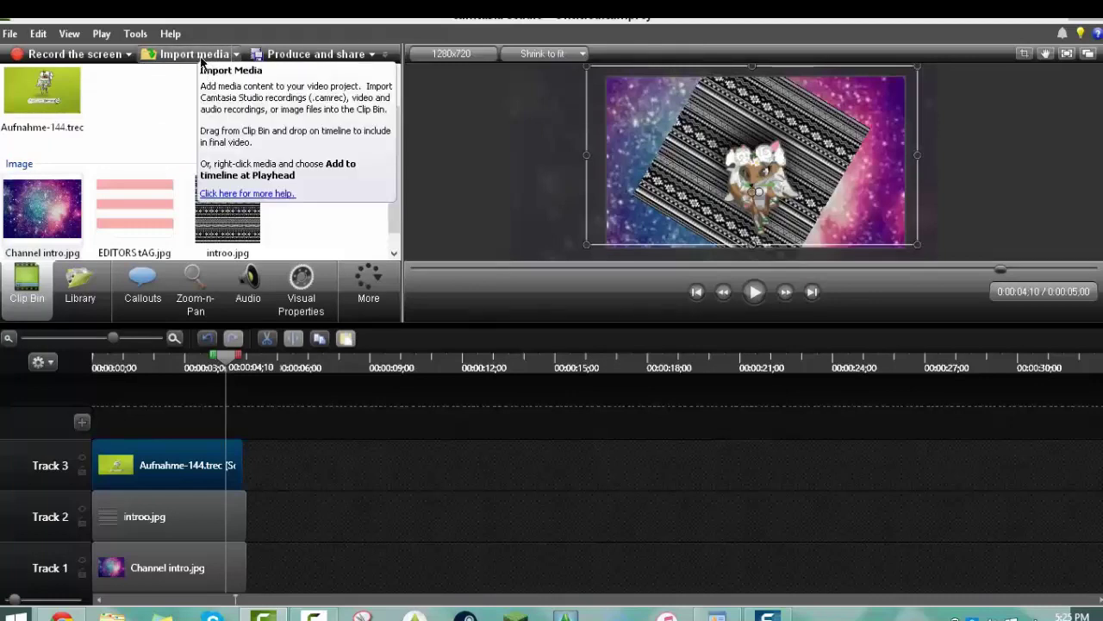
left_click(195, 53)
left_click(374, 293)
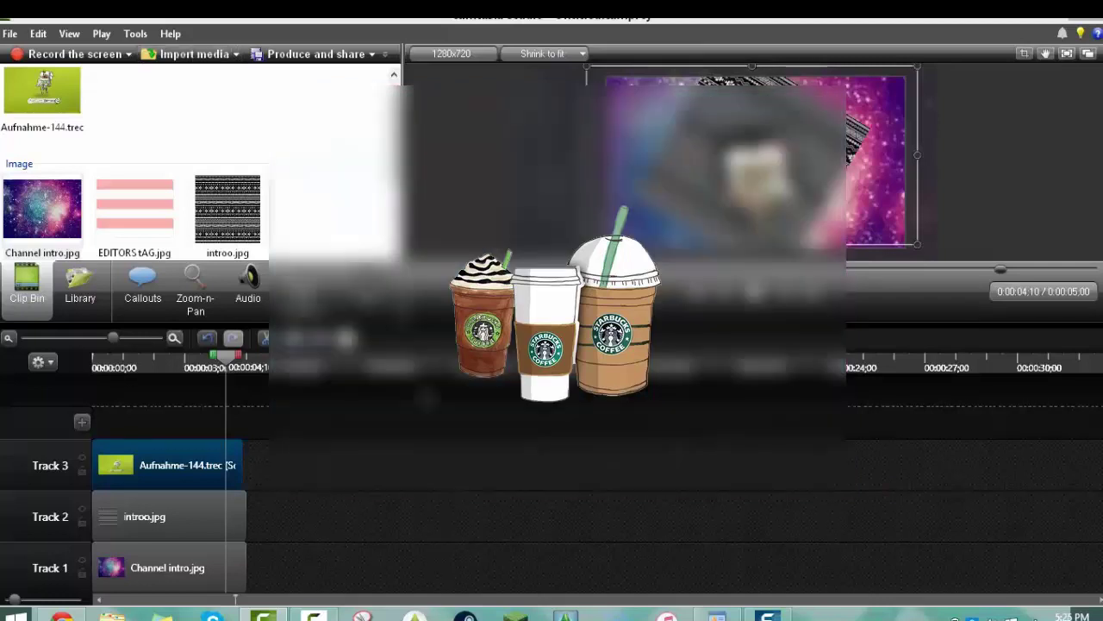
scroll(375, 202, "down", 4)
Place the imported dubstep music on track 3 after the recording clip and cut a short stretch from its beginning
left_click(23, 198)
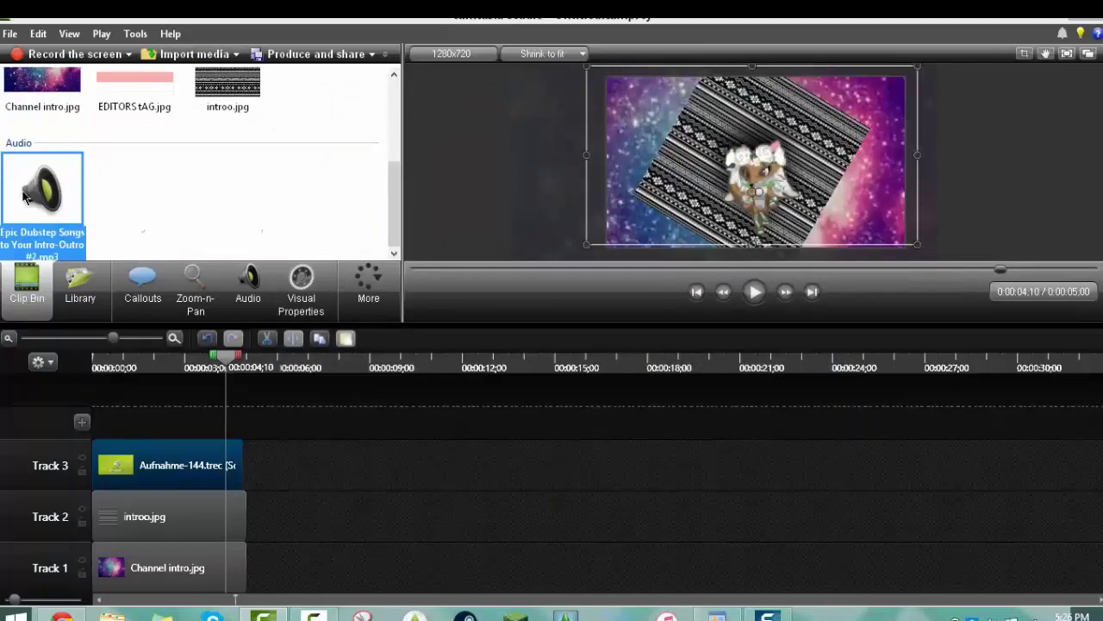
double_click(23, 197)
left_click_drag(240, 405, 259, 465)
left_click_drag(222, 368, 250, 381)
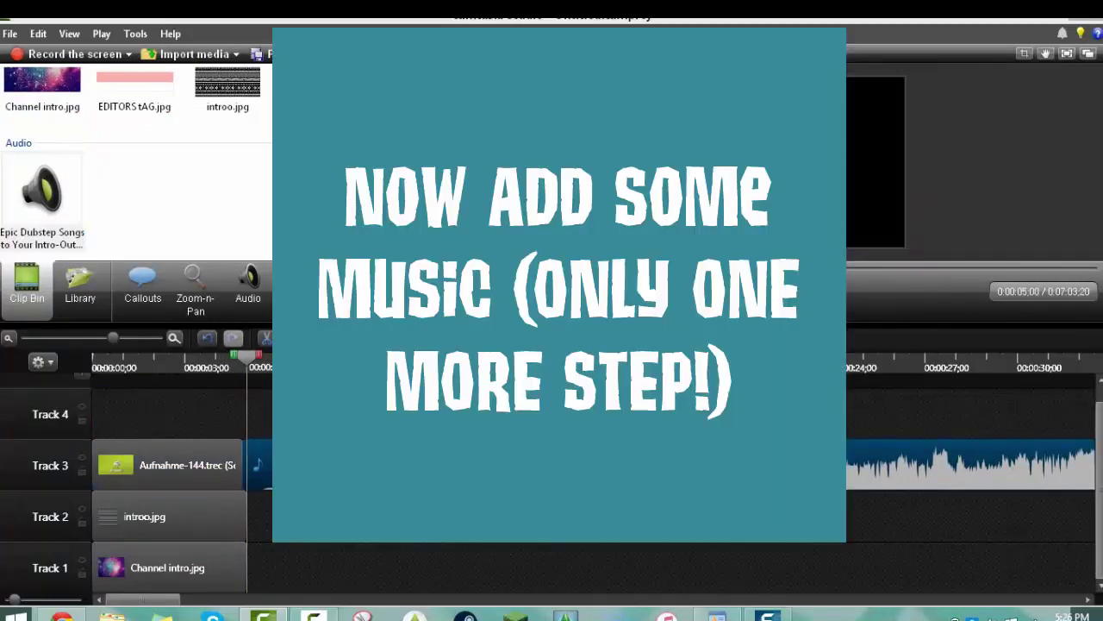
left_click_drag(319, 466, 349, 466)
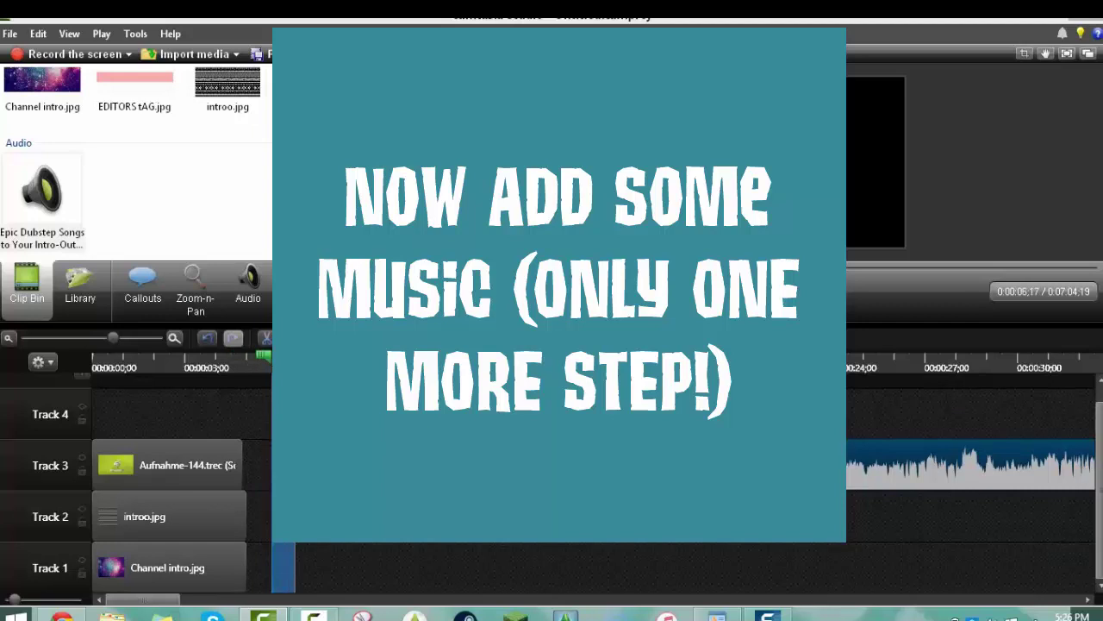
key("ctrl+x")
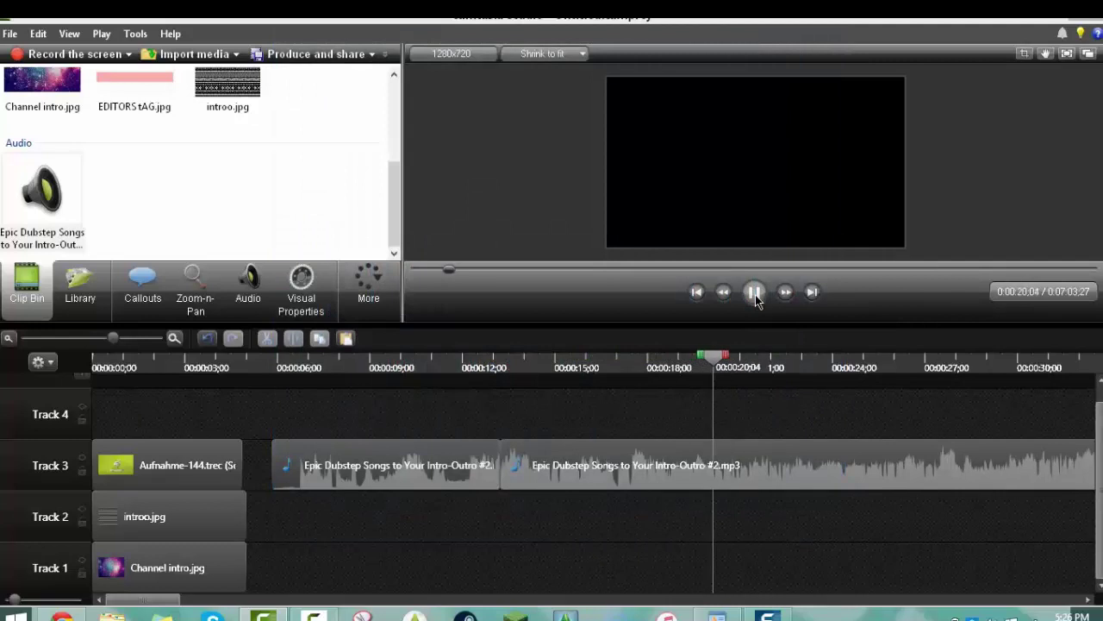
Listen to the second segment of the split music on track 3 and cut that segment from the timeline
left_click(756, 295)
left_click(755, 294)
left_click(755, 294)
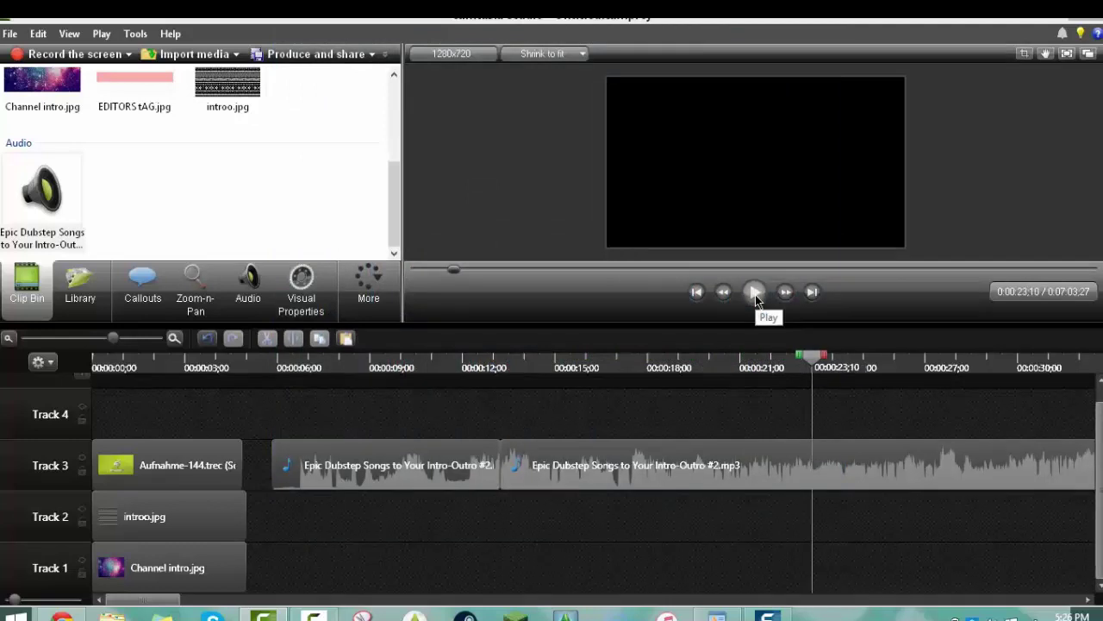
left_click(755, 295)
left_click(564, 460)
left_click(271, 343)
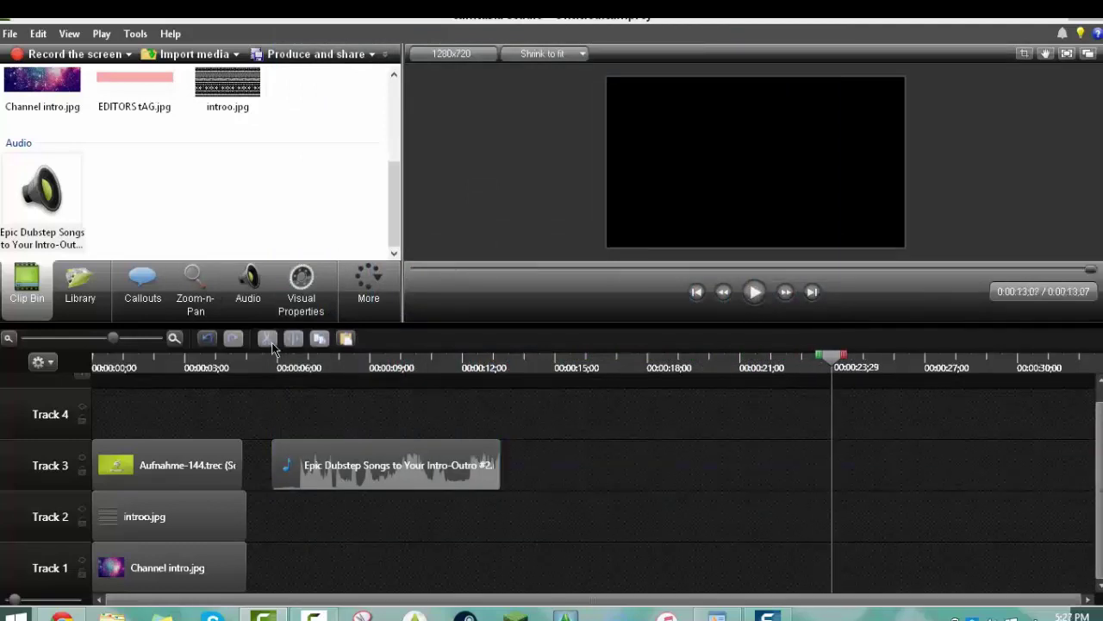
Move the remaining music to the start of track 4 and trim its end to match the recording clip
left_click_drag(297, 457, 226, 428)
left_click_drag(465, 466, 242, 415)
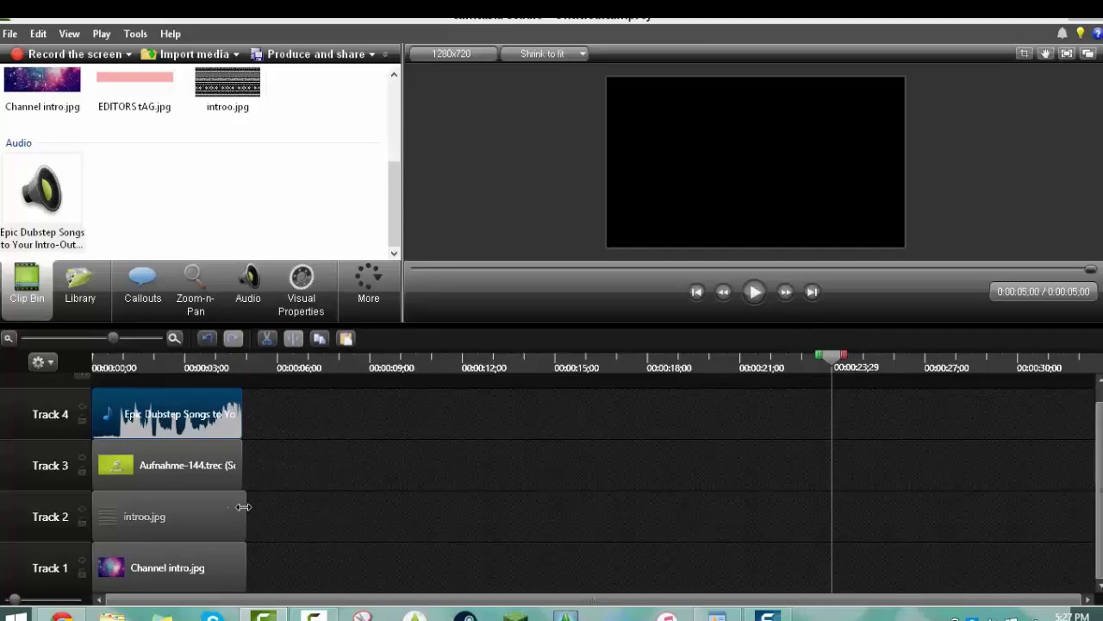
Trim the ends of both background images to match the recording clip and play the intro with its music
mouse_move(246, 516)
left_mouse_down()
mouse_move(222, 516)
mouse_move(243, 516)
left_mouse_up()
left_click(244, 578)
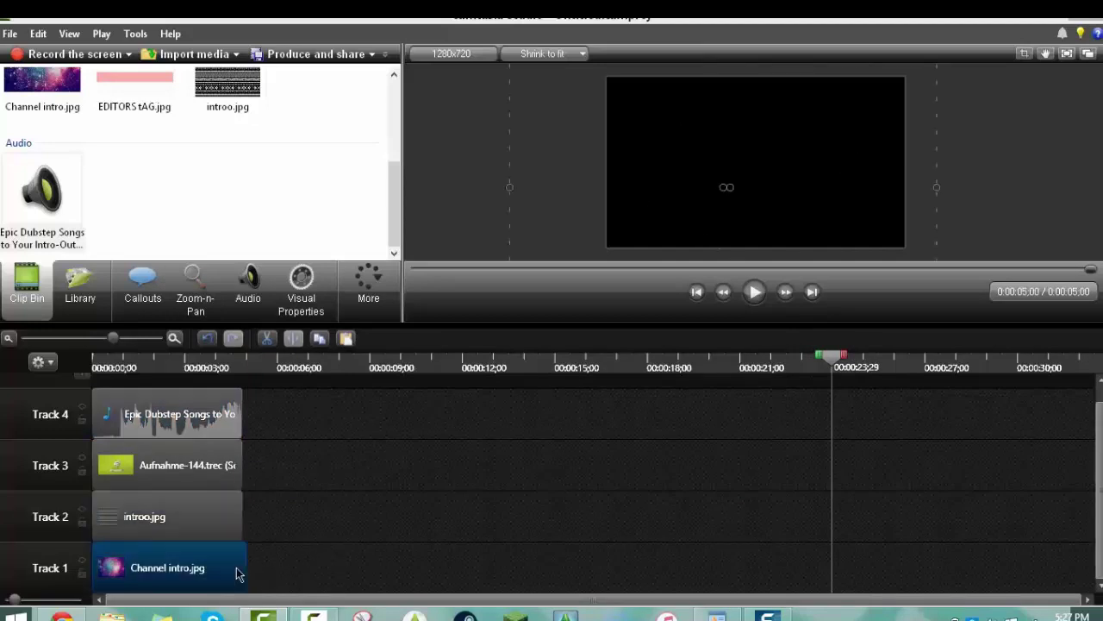
left_click_drag(245, 569, 242, 569)
left_click(754, 292)
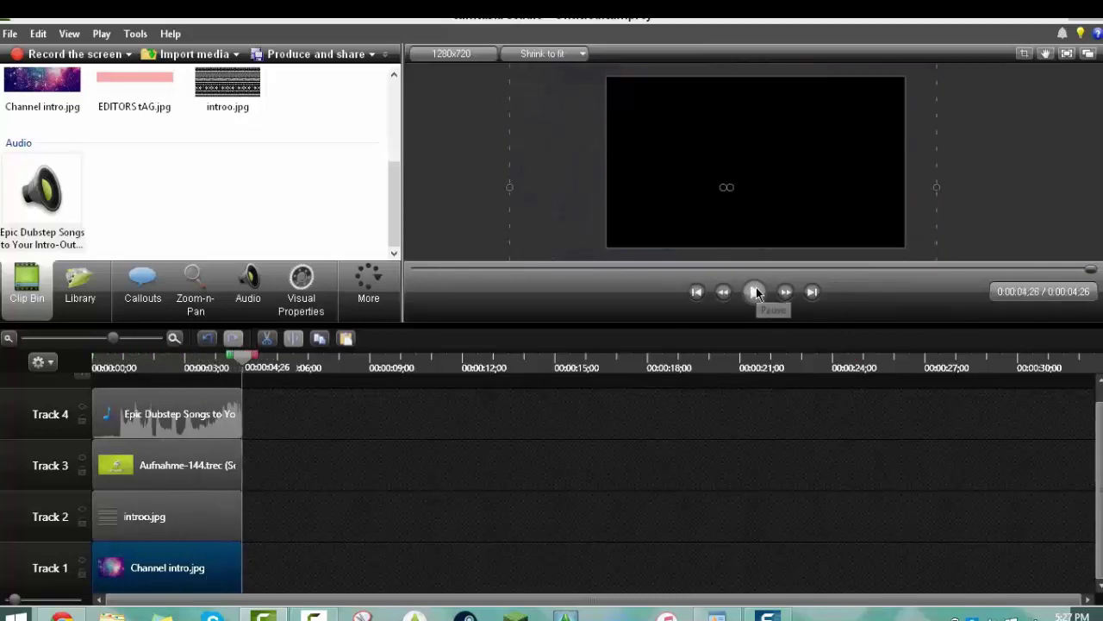
left_click(755, 291)
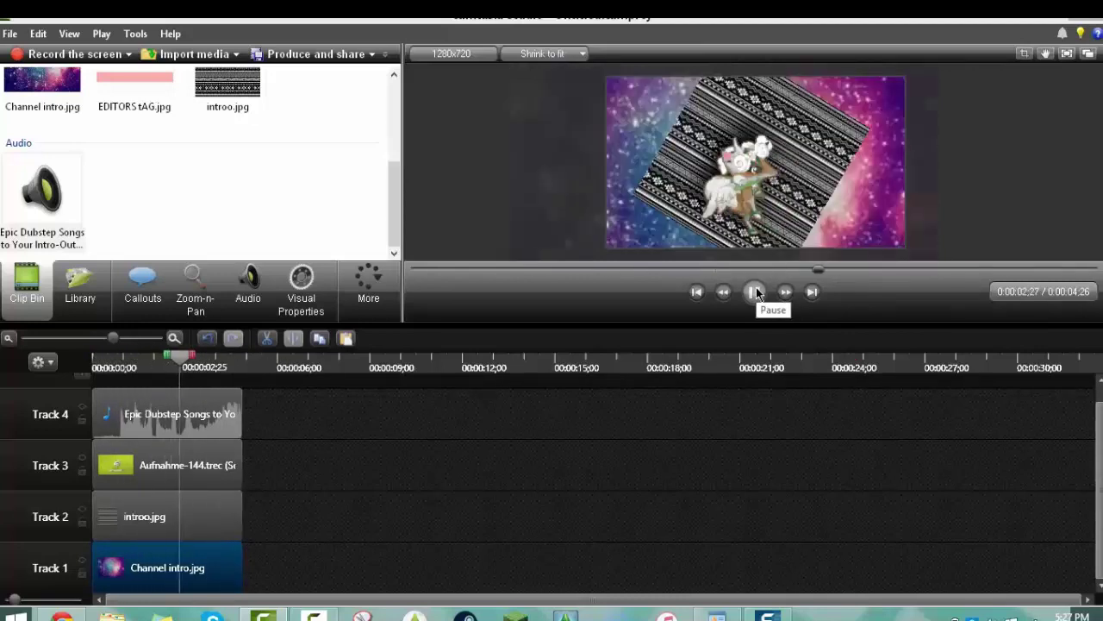
Add a callout to the timeline and change its shape to plain text
left_click(300, 284)
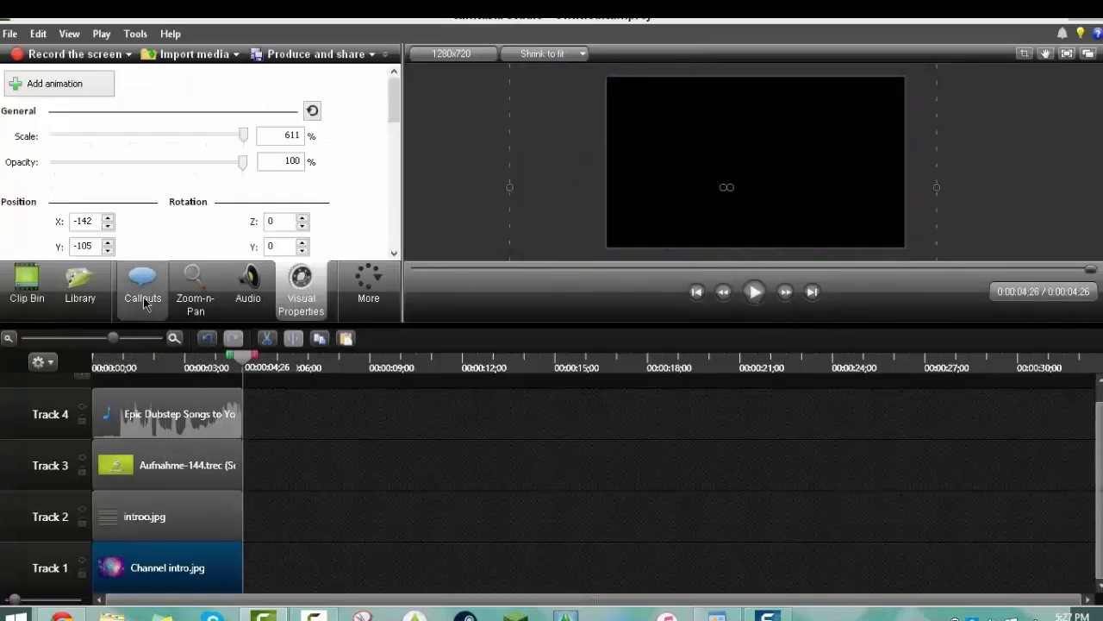
left_click(145, 301)
left_click(49, 86)
left_click(316, 163)
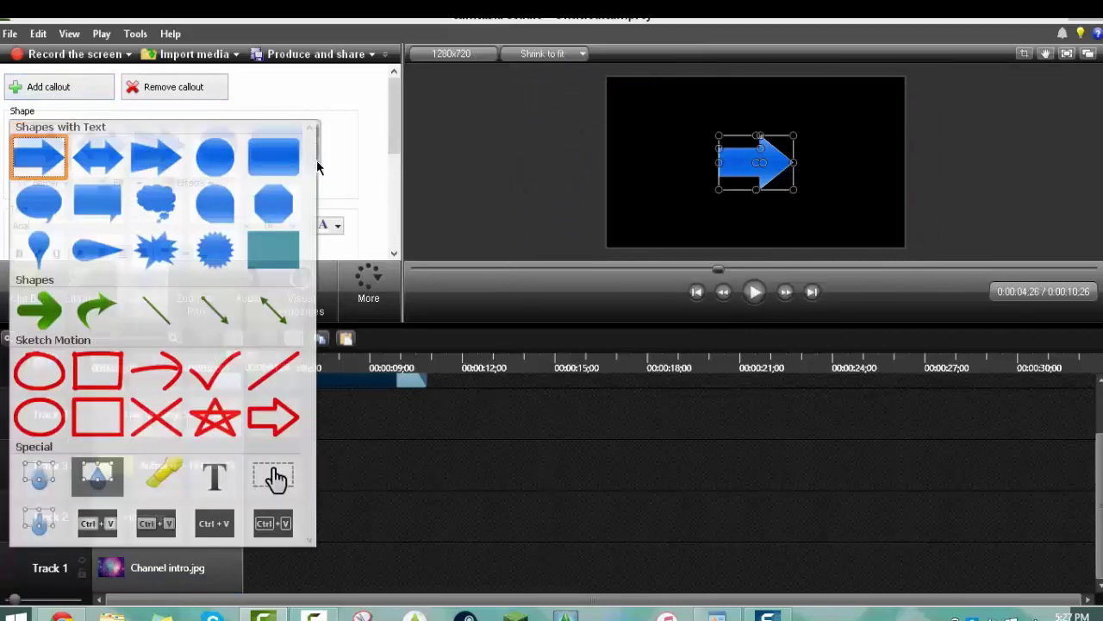
left_click(215, 477)
left_click_drag(395, 130, 394, 144)
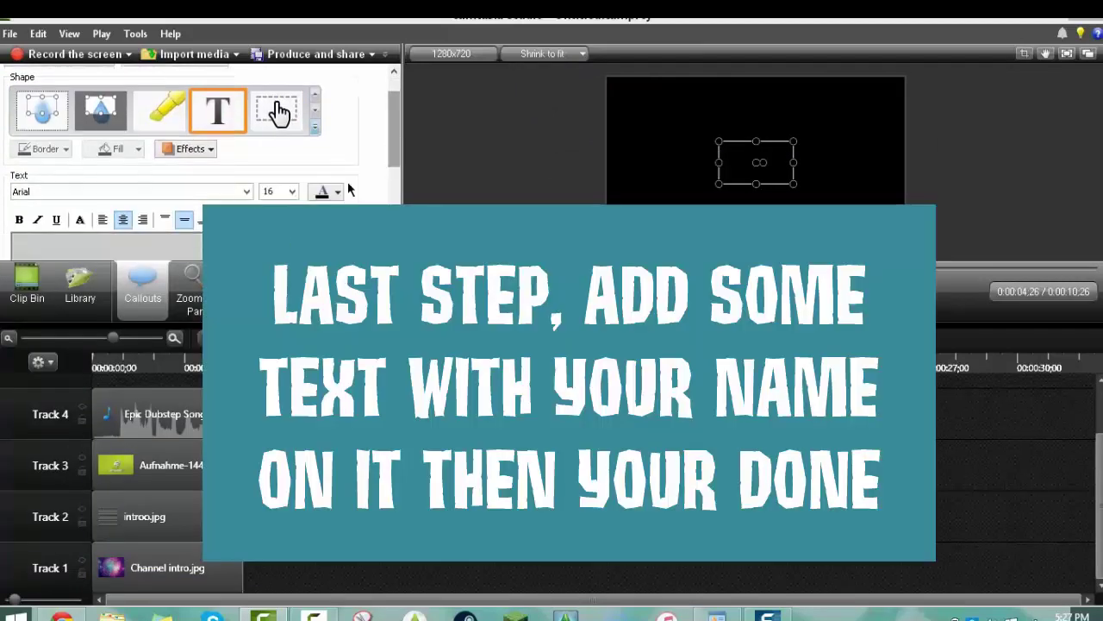
Set the text callout's font to TikiIsland in white at size 72
left_click(247, 193)
left_click(176, 191)
key("t")
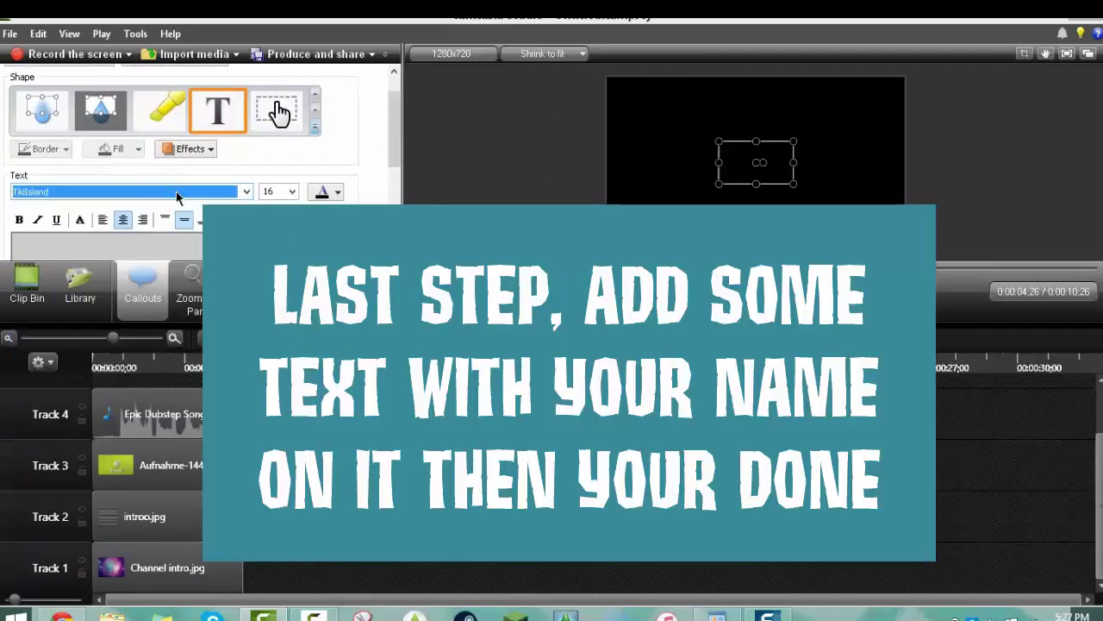
left_click(293, 193)
left_click(280, 366)
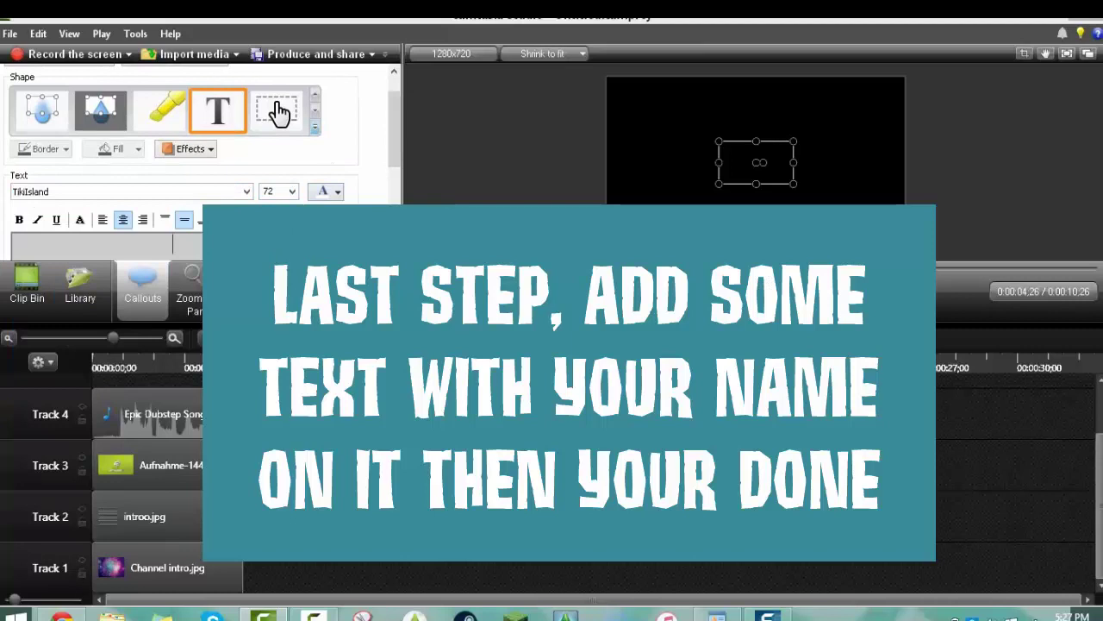
Enter the title "kawaiicookies AJ" in the callout, widen it to fit one line and place it above the character
type("kawaii")
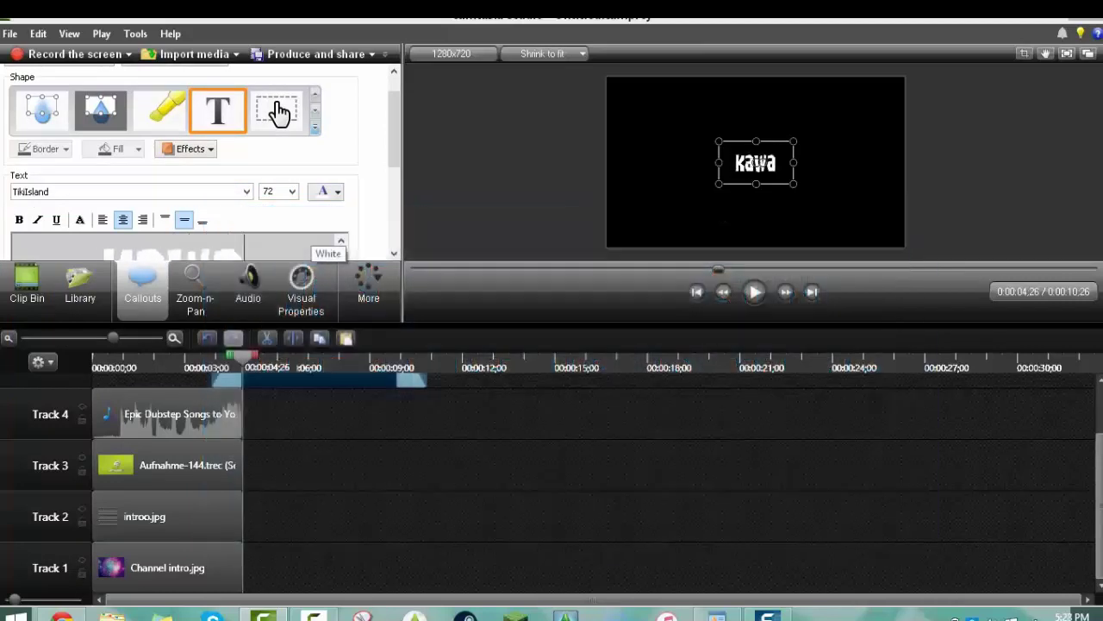
type("cookies")
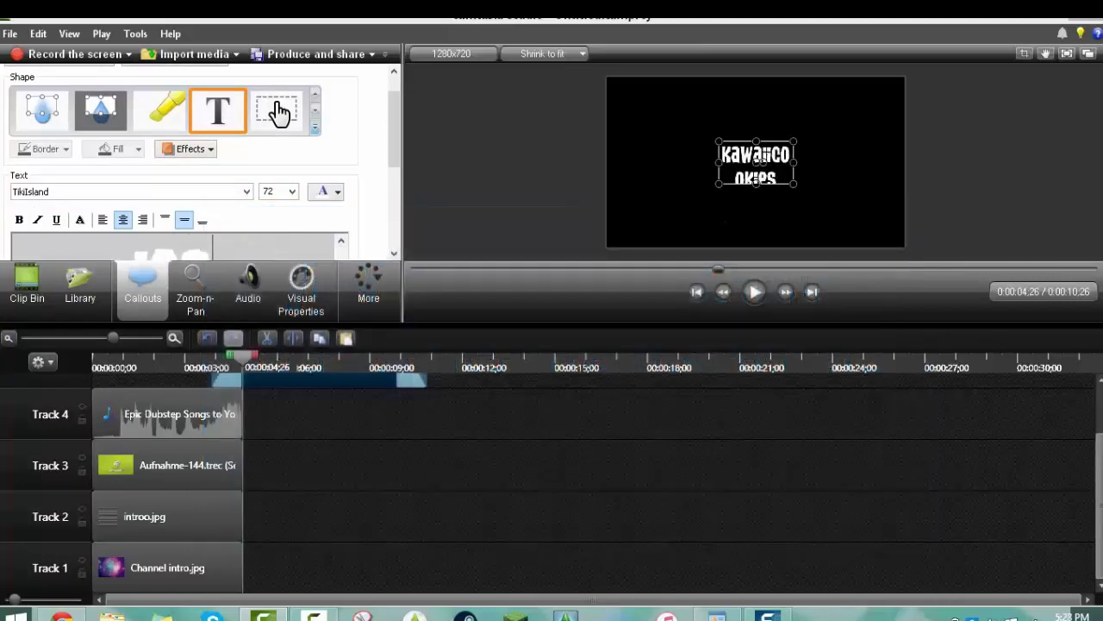
type(" AJ")
left_click_drag(794, 163, 786, 112)
Move the title callout to the start of the timeline, shorten it to about 2.7 seconds, and play the intro
left_click_drag(364, 384, 208, 386)
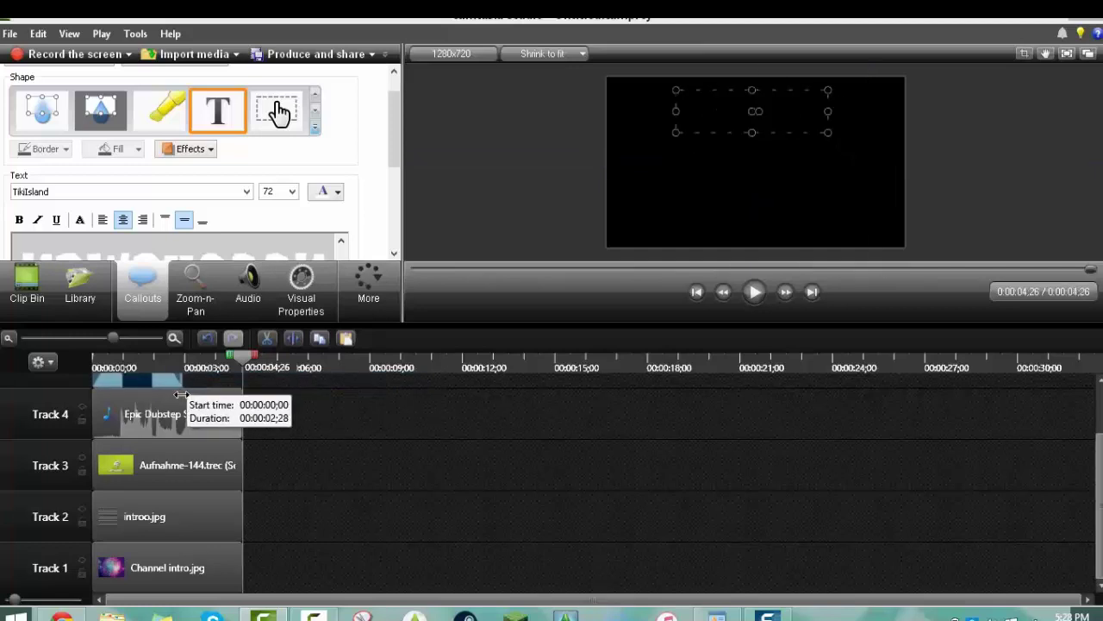
left_click(755, 292)
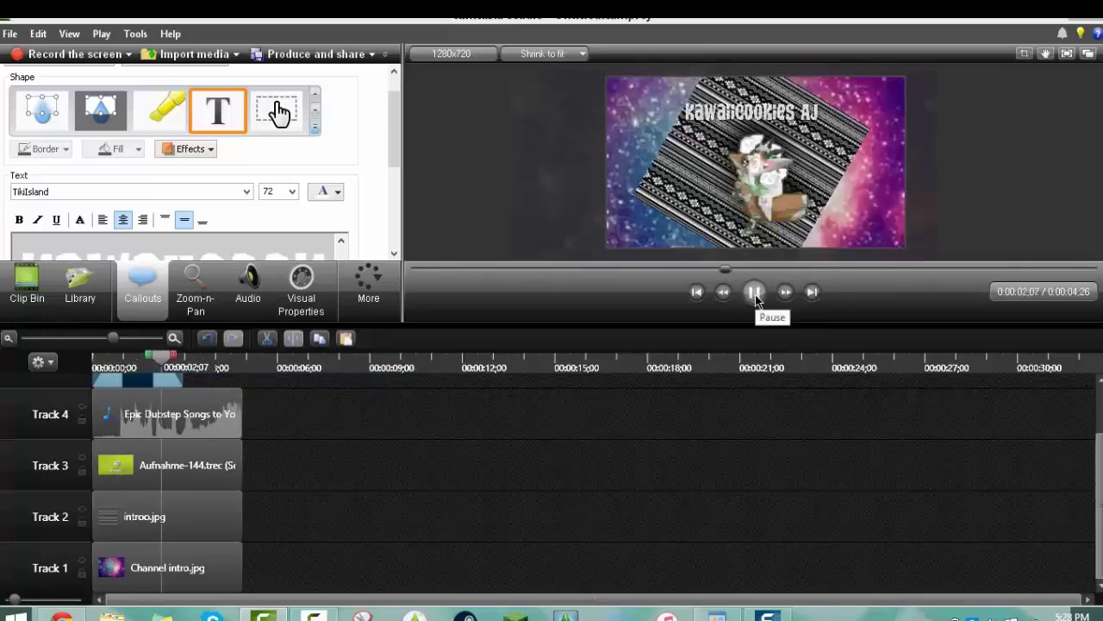
left_click(755, 292)
left_click_drag(184, 387, 174, 385)
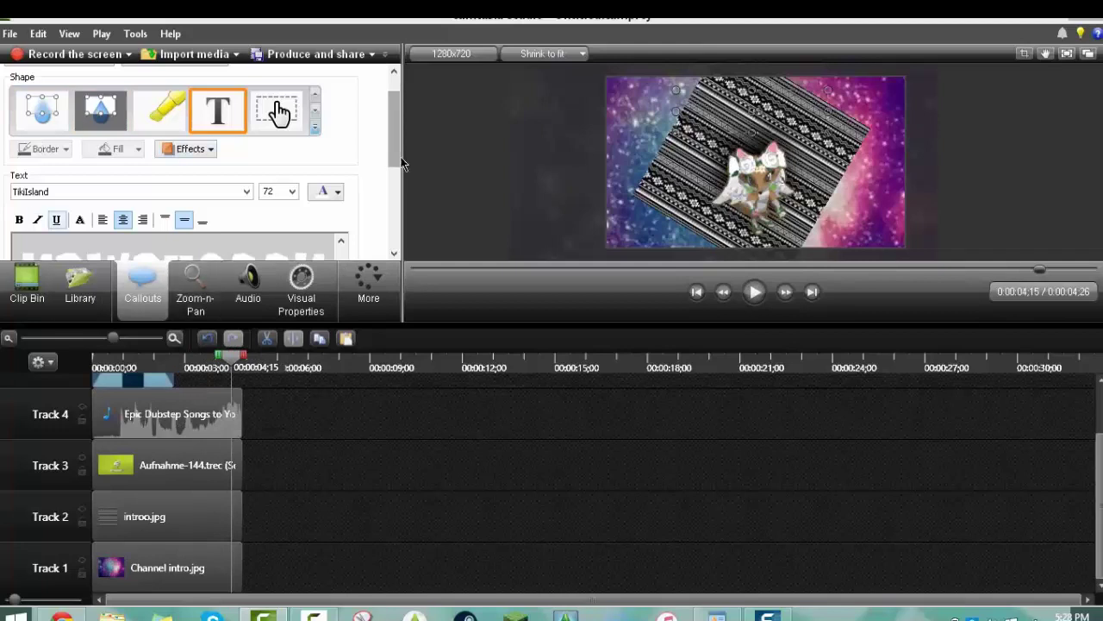
Add a second text callout directly after the title on track 5 and trim its end to match the intro
scroll(345, 244, "down", 5)
scroll(378, 116, "up", 8)
left_click(47, 86)
left_click_drag(219, 403, 192, 403)
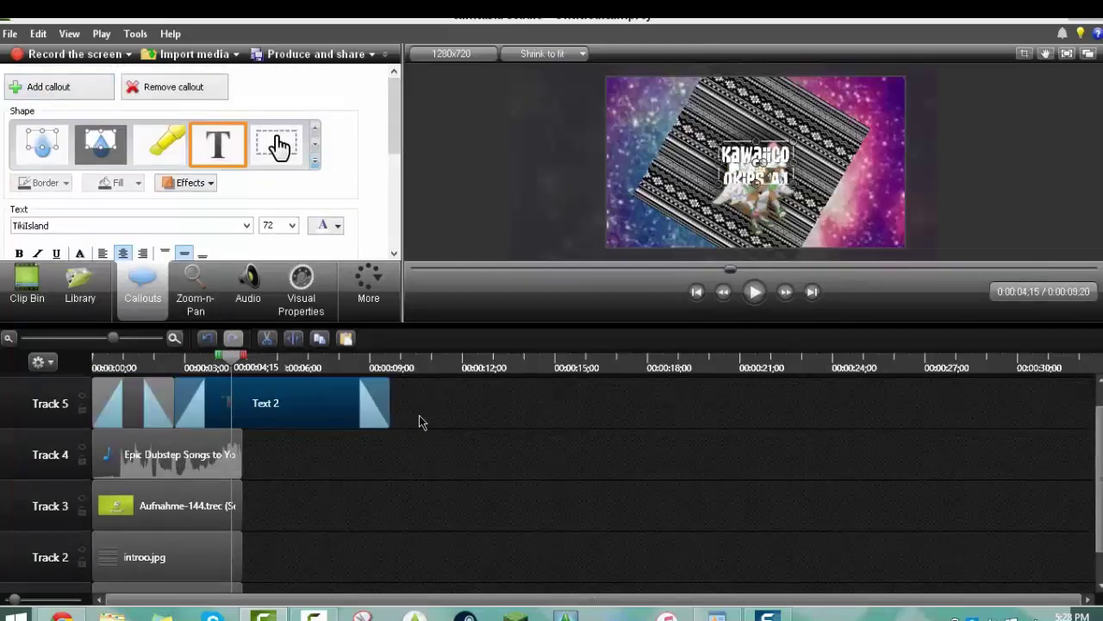
left_click_drag(389, 407, 245, 418)
Replace the second callout's text with "ENJOY the video!"
left_click_drag(394, 108, 387, 175)
left_click_drag(342, 127, 339, 155)
left_click_drag(260, 143, 88, 146)
key("BackSpace")
key("BackSpace")
key("BackSpace")
key("BackSpace")
key("BackSpace")
key("BackSpace")
key("BackSpace")
key("BackSpace")
key("BackSpace")
key("BackSpace")
key("BackSpace")
type("W")
key("BackSpace")
type("EN")
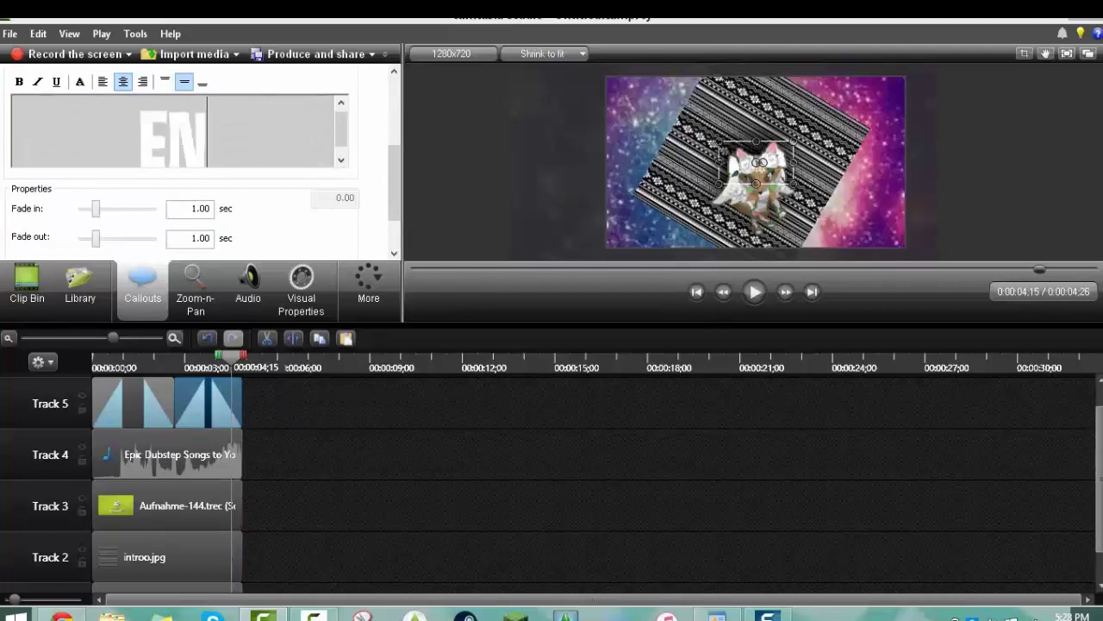
type("JOY this video!")
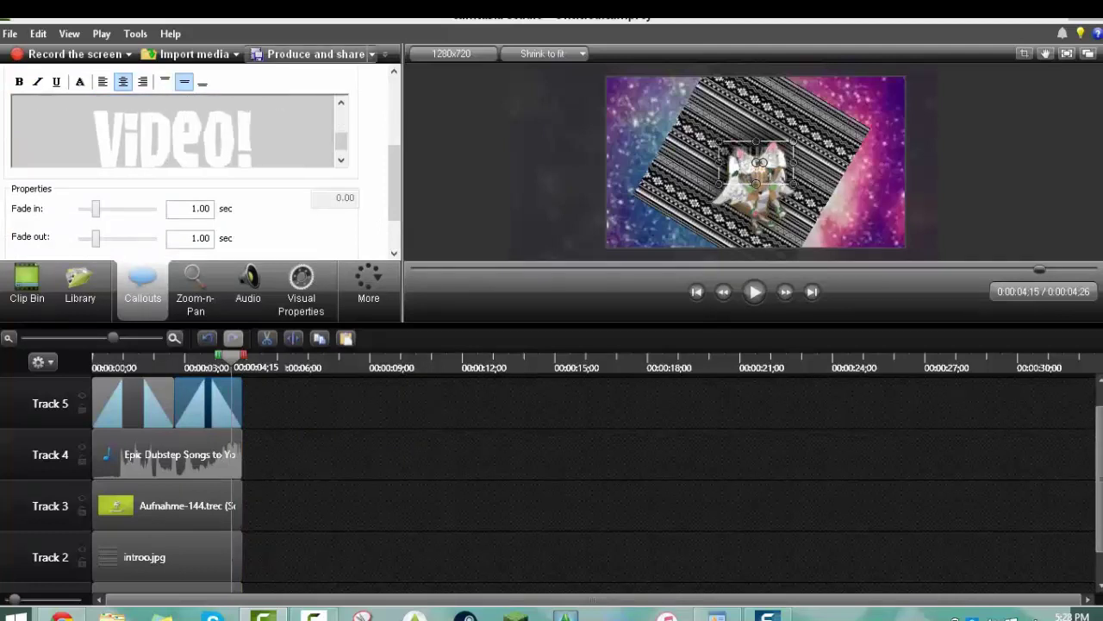
Widen the second text callout, move it above the character, and play the intro from the start
left_click_drag(719, 162, 641, 162)
left_click_drag(743, 163, 760, 114)
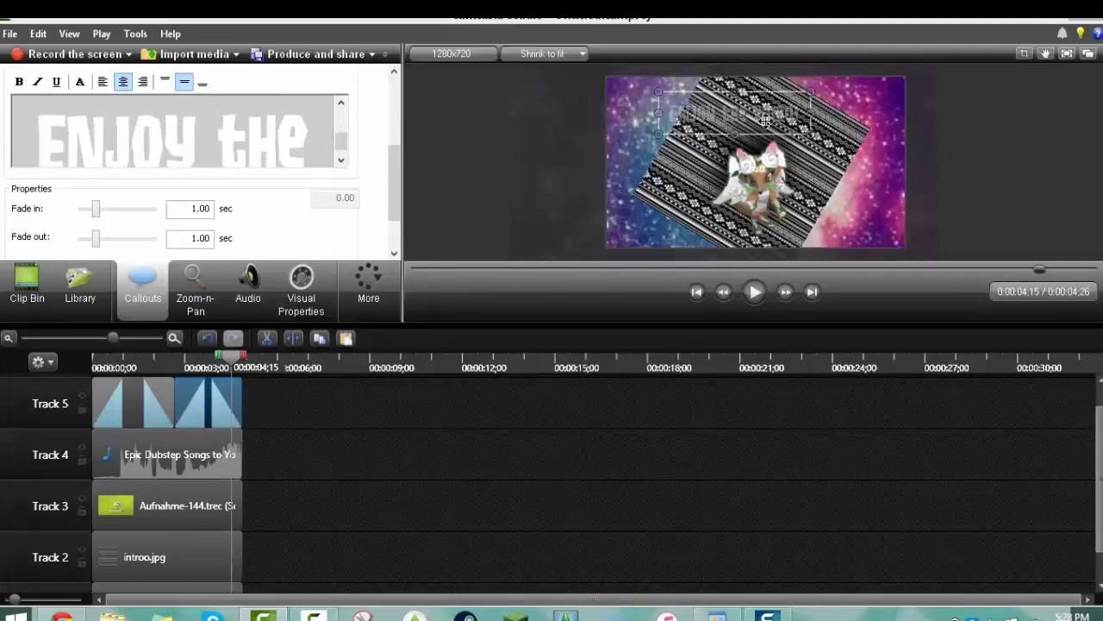
left_click_drag(230, 358, 43, 365)
left_click(761, 299)
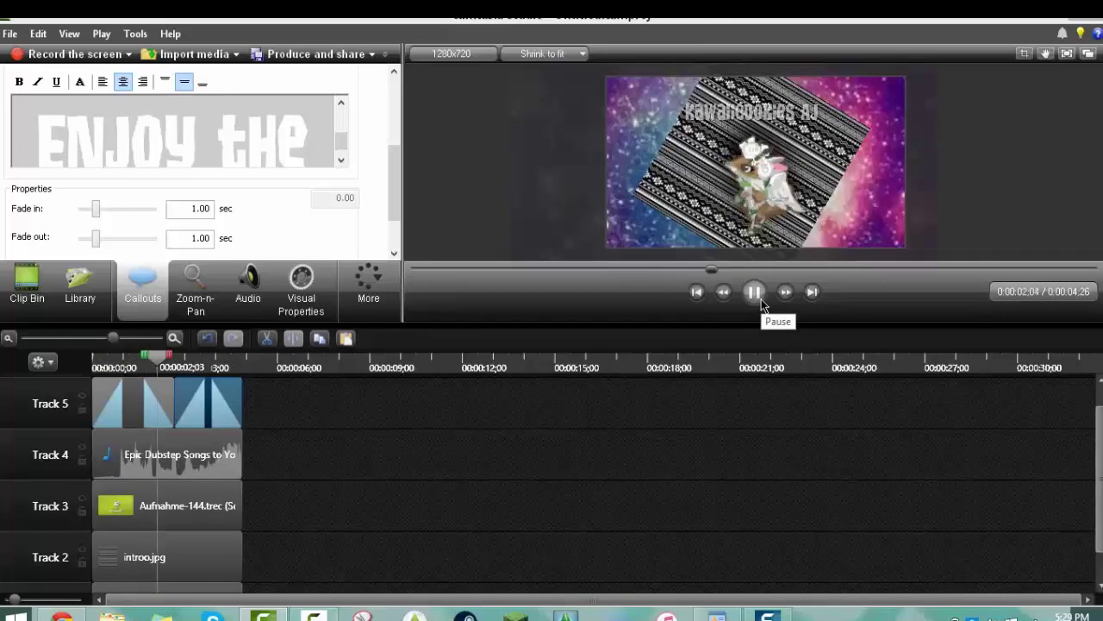